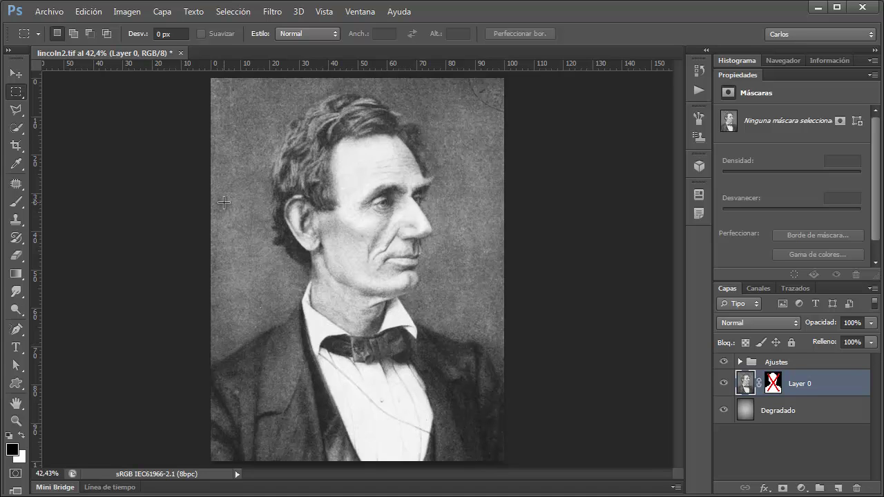
Compare the Ajustes group on and off, then re-enable and preview Layer 0's silhouette mask.
{"action": "left_click", "coordinate": [723, 362]}
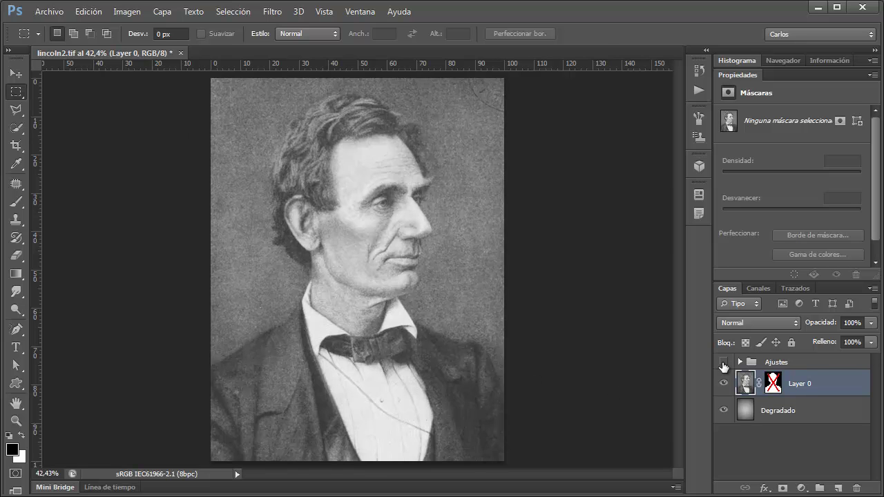
{"action": "left_click", "coordinate": [724, 361]}
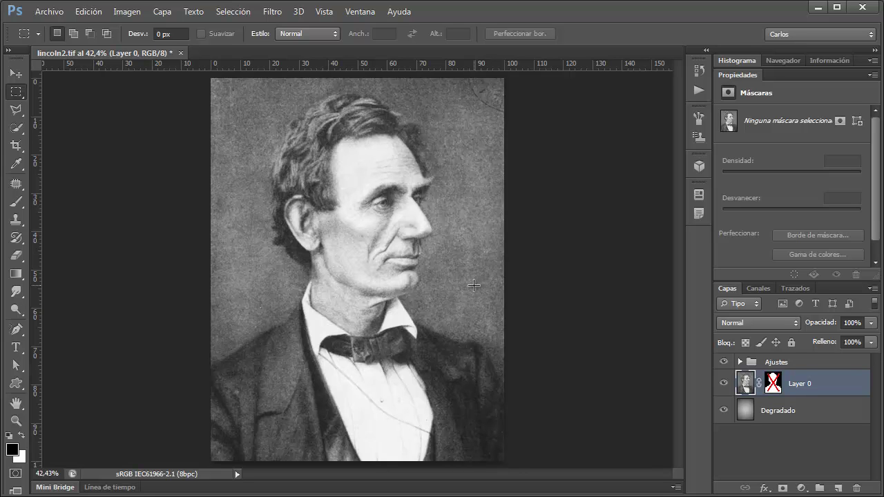
{"action": "left_click", "coordinate": [773, 385], "text": "shift"}
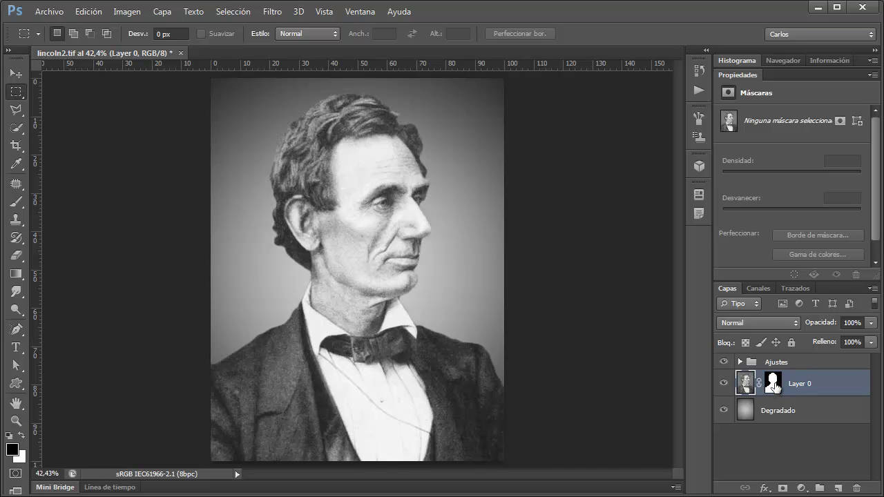
{"action": "left_click", "coordinate": [775, 387], "text": "alt"}
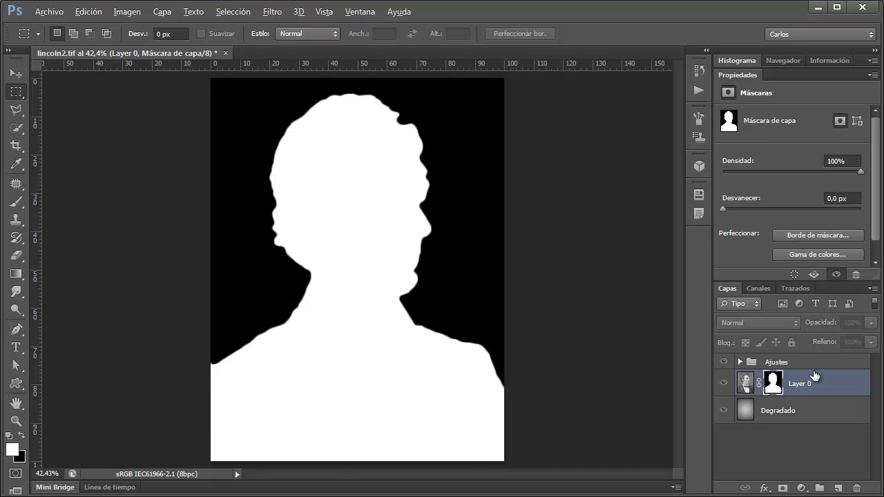
{"action": "left_click", "coordinate": [771, 385], "text": "alt"}
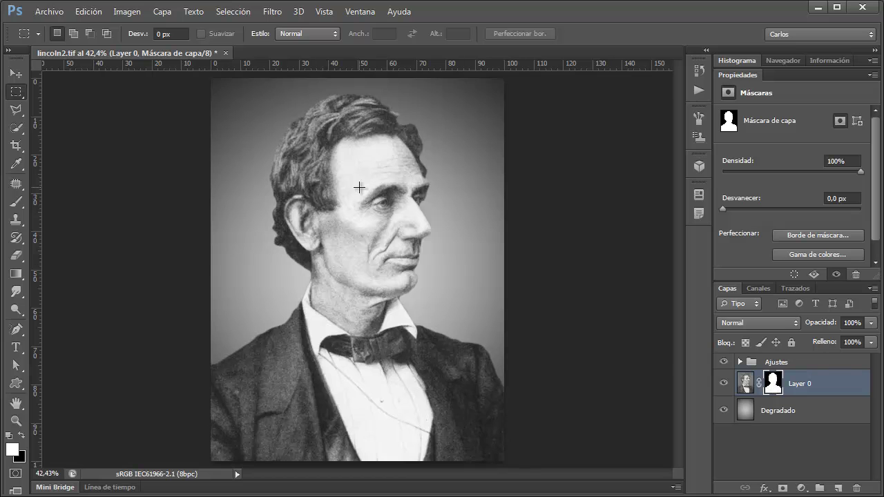
{"action": "left_click", "coordinate": [774, 386], "text": "shift"}
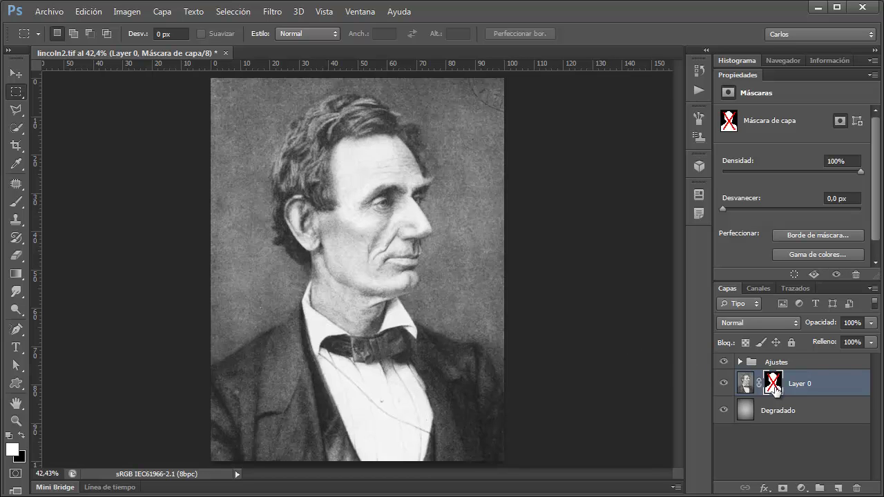
{"action": "left_click", "coordinate": [773, 386], "text": "shift"}
{"action": "left_click", "coordinate": [774, 386], "text": "shift"}
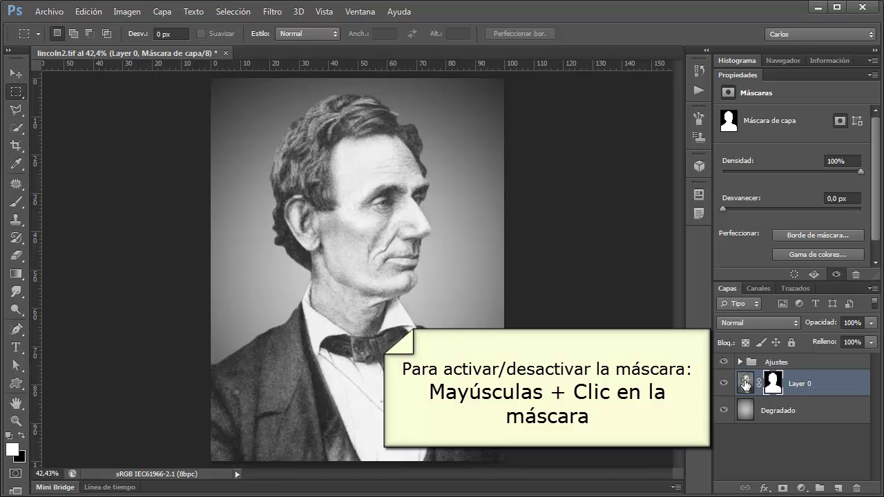
Inspect the masked edges around Lincoln's head at 100%, then select the Degradado layer.
{"action": "scroll", "coordinate": [464, 161], "scroll_direction": "up", "scroll_amount": 4}
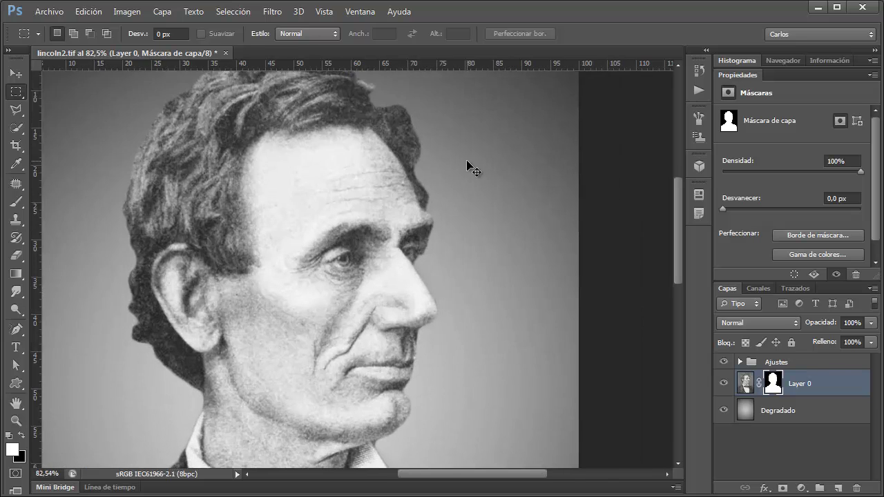
{"action": "scroll", "coordinate": [467, 166], "scroll_direction": "up", "scroll_amount": 1}
{"action": "left_click_drag", "start_coordinate": [281, 229], "coordinate": [537, 262]}
{"action": "left_click_drag", "start_coordinate": [501, 322], "coordinate": [240, 212]}
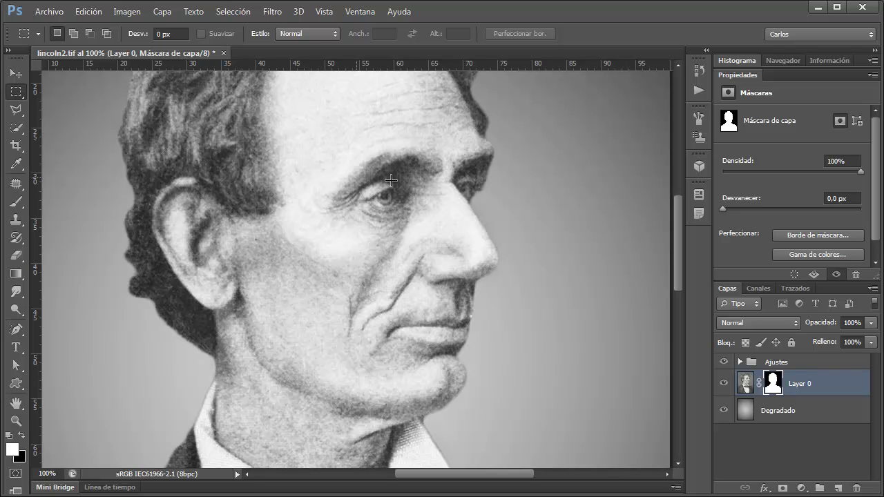
{"action": "mouse_move", "coordinate": [379, 310]}
{"action": "left_mouse_down"}
{"action": "mouse_move", "coordinate": [467, 88]}
{"action": "mouse_move", "coordinate": [394, 371]}
{"action": "left_mouse_up"}
{"action": "scroll", "coordinate": [397, 387], "scroll_direction": "up", "scroll_amount": 3}
{"action": "scroll", "coordinate": [403, 408], "scroll_direction": "down", "scroll_amount": 1}
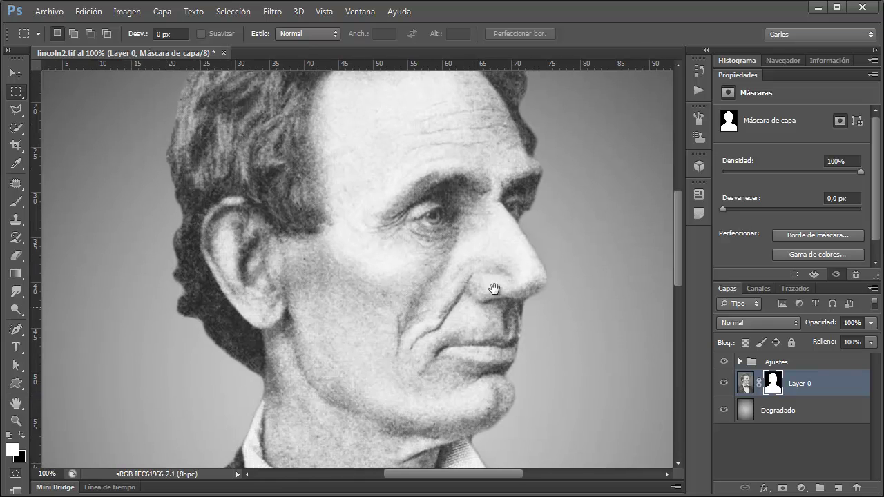
{"action": "scroll", "coordinate": [459, 311], "scroll_direction": "down", "scroll_amount": 3}
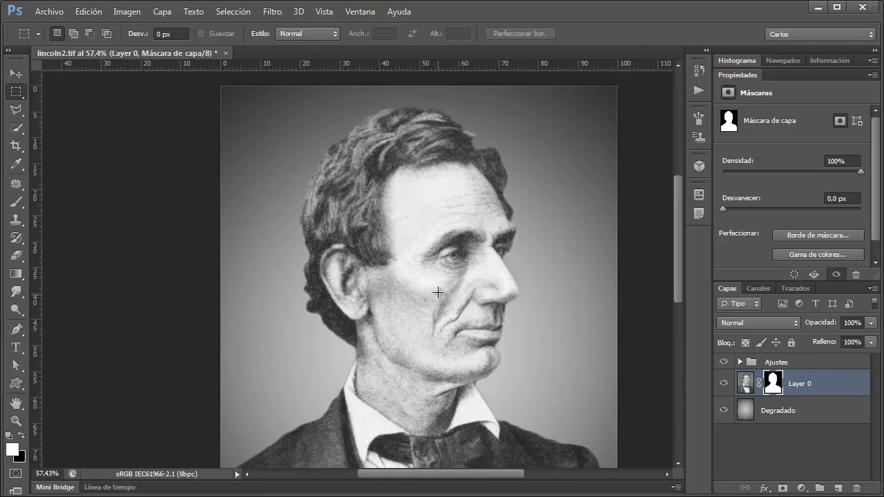
{"action": "left_click", "coordinate": [789, 406]}
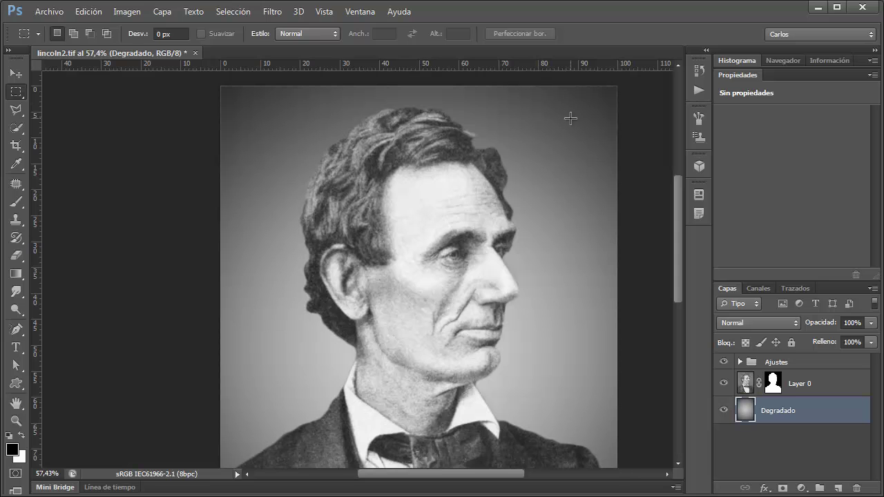
Duplicate the Degradado layer and marquee-select the left half of the image.
{"action": "key", "text": "ctrl+j"}
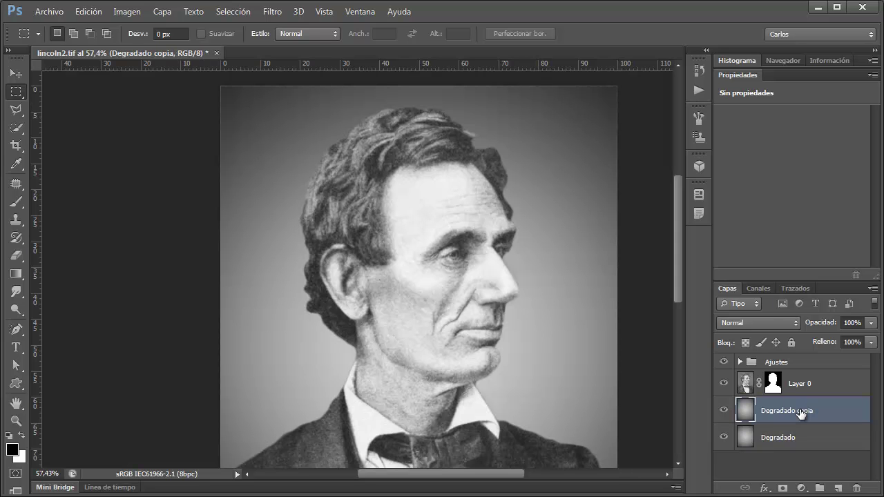
{"action": "key", "text": "shift+m"}
{"action": "left_click_drag", "start_coordinate": [16, 92], "coordinate": [97, 90]}
{"action": "left_click_drag", "start_coordinate": [196, 76], "coordinate": [414, 406]}
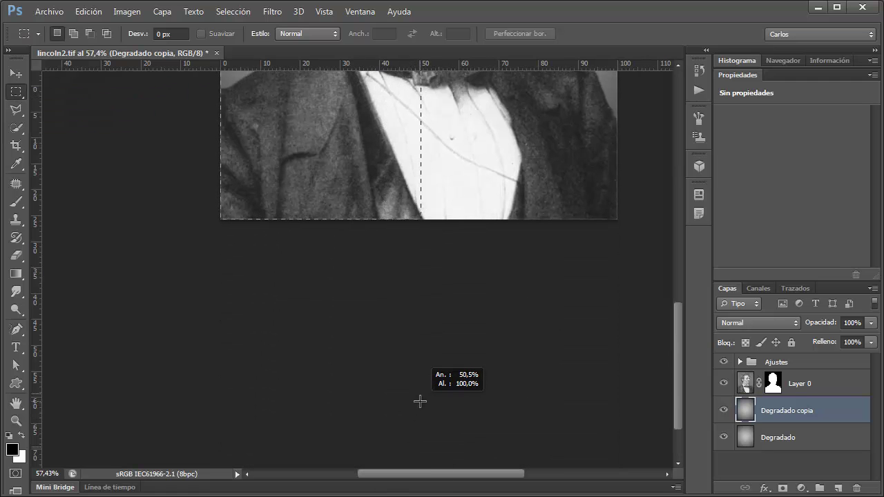
{"action": "left_click_drag", "start_coordinate": [415, 406], "coordinate": [418, 404]}
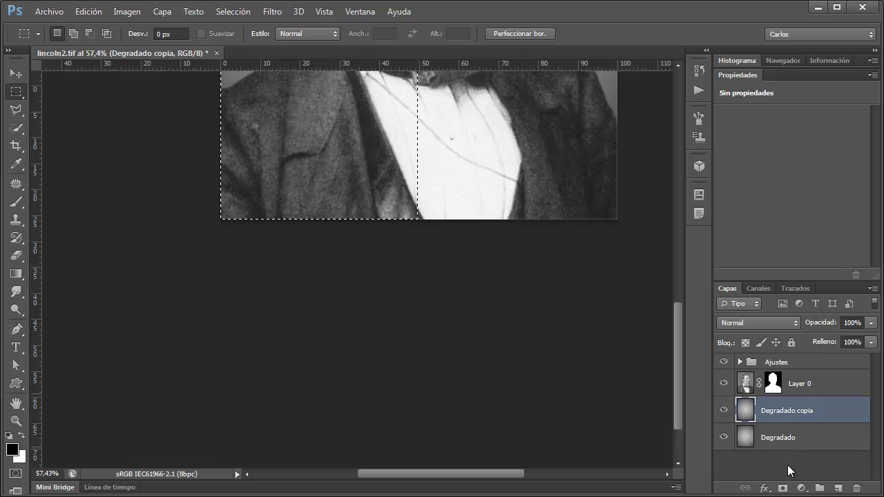
Mask the gradient copy with the selection and copy that mask onto Degradado.
{"action": "left_click", "coordinate": [782, 489]}
{"action": "left_click_drag", "start_coordinate": [779, 410], "coordinate": [781, 437]}
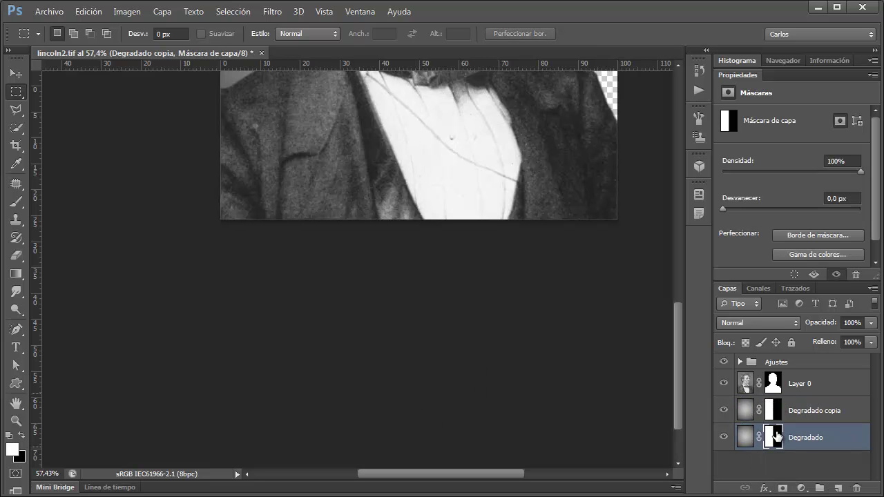
{"action": "left_click", "coordinate": [752, 377]}
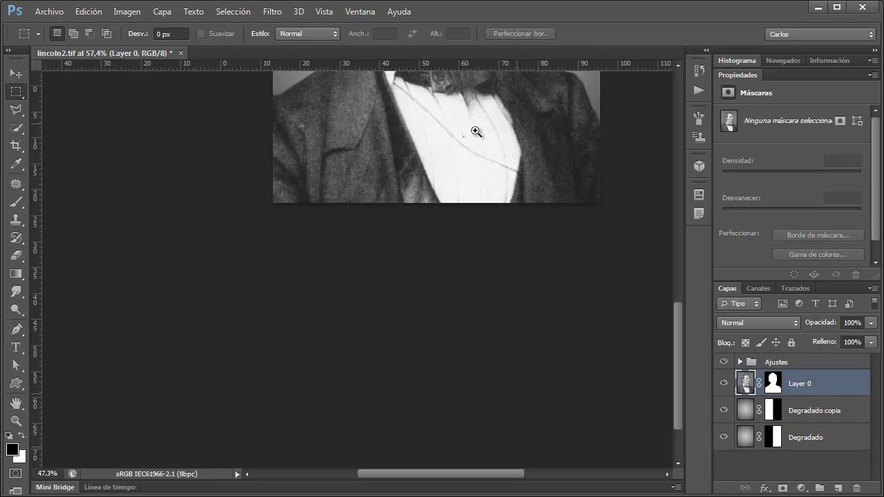
{"action": "scroll", "coordinate": [469, 148], "scroll_direction": "down", "scroll_amount": 5}
{"action": "scroll", "coordinate": [412, 222], "scroll_direction": "up", "scroll_amount": 3}
{"action": "scroll", "coordinate": [413, 223], "scroll_direction": "down", "scroll_amount": 1}
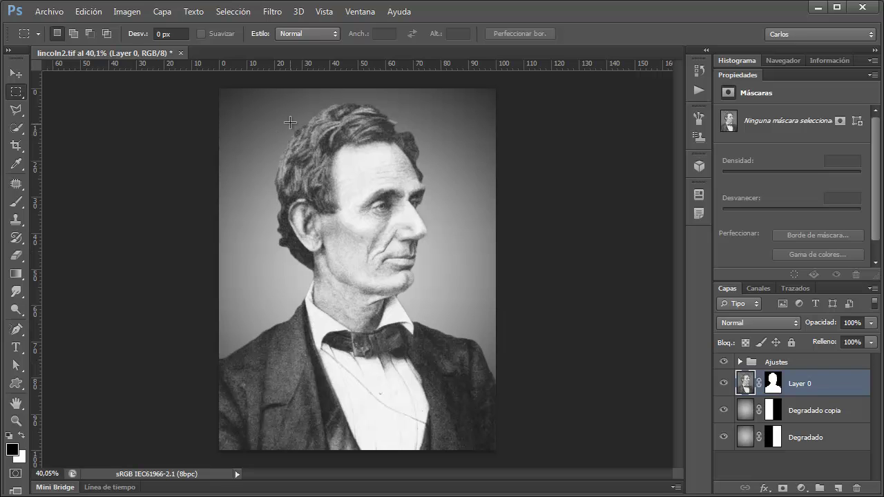
Rename the gradient copy layer to 'Filtro Añadir Ruido'.
{"action": "double_click", "coordinate": [805, 411]}
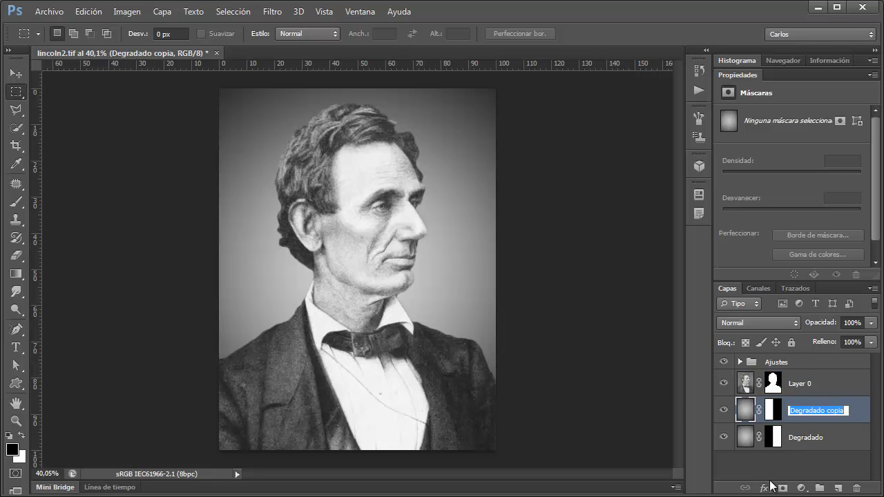
{"action": "type", "text": "Filtro Añadir Ruido"}
{"action": "key", "text": "Return"}
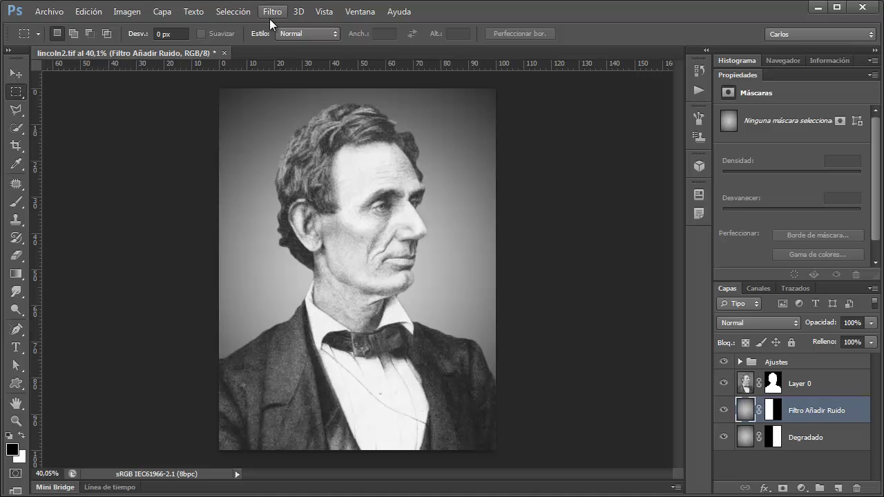
Set the Añadir ruido (Add Noise) filter amount to 4%.
{"action": "left_click", "coordinate": [273, 12]}
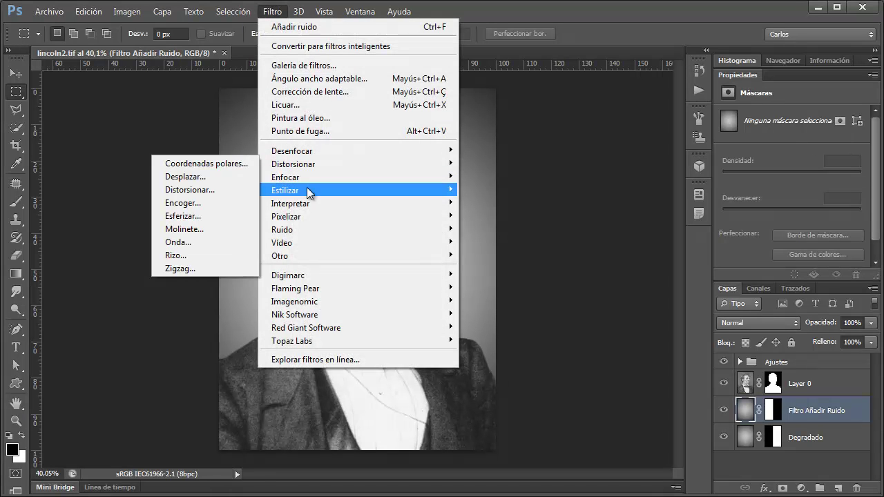
{"action": "mouse_move", "coordinate": [281, 229]}
{"action": "left_click", "coordinate": [226, 224]}
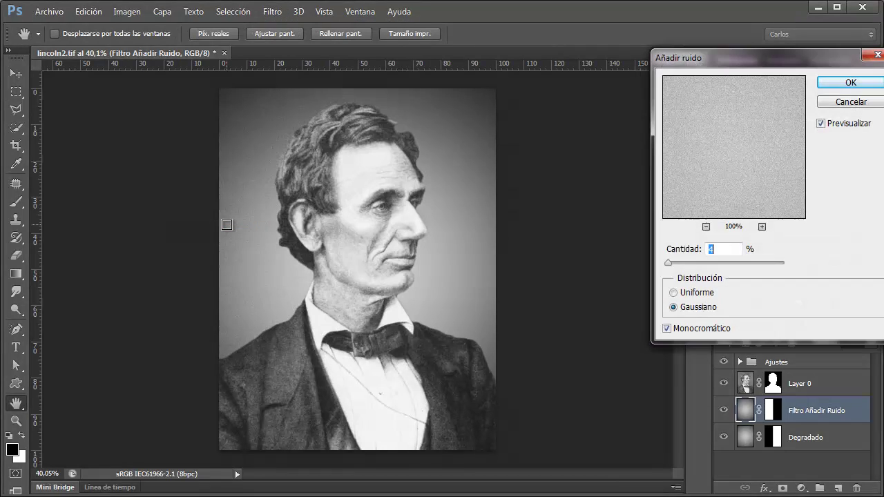
{"action": "left_click", "coordinate": [323, 129], "text": "ctrl"}
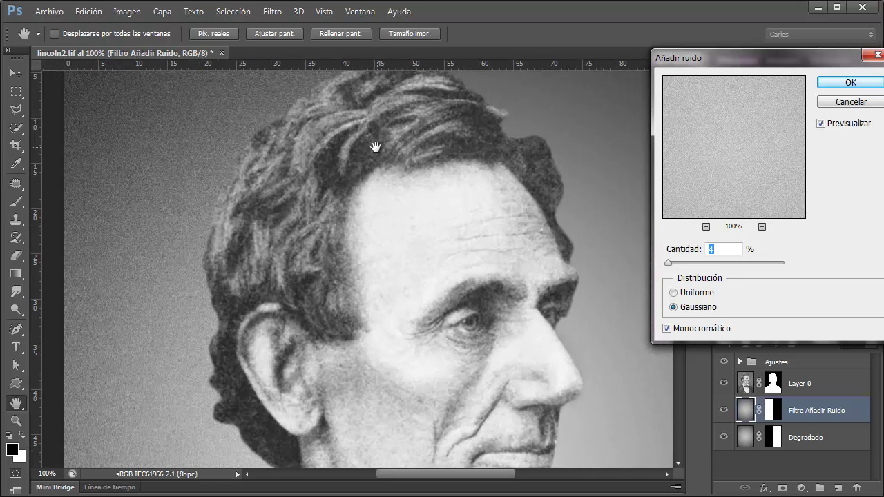
{"action": "left_click_drag", "start_coordinate": [375, 144], "coordinate": [375, 262]}
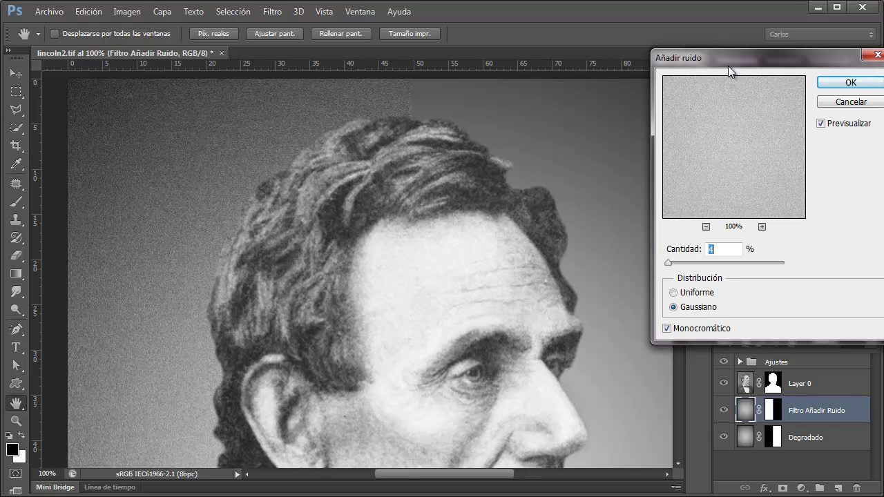
{"action": "left_click_drag", "start_coordinate": [727, 51], "coordinate": [710, 55]}
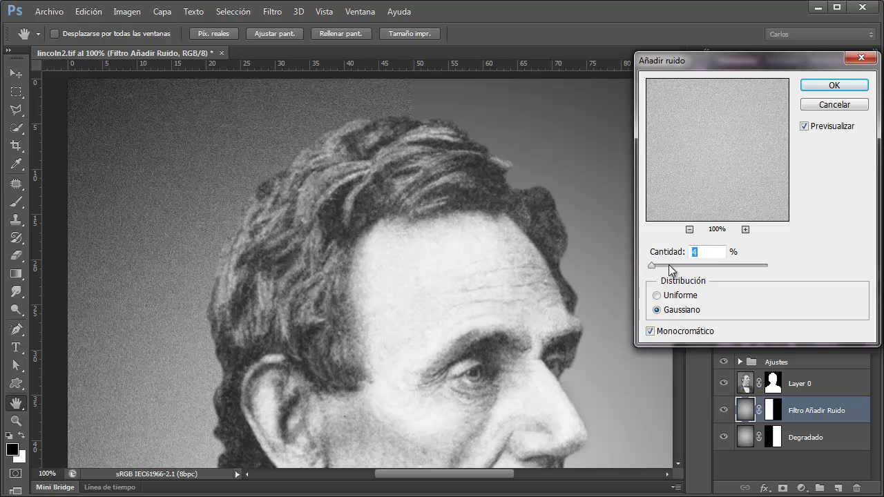
{"action": "left_click", "coordinate": [668, 265]}
{"action": "left_click_drag", "start_coordinate": [661, 267], "coordinate": [652, 265]}
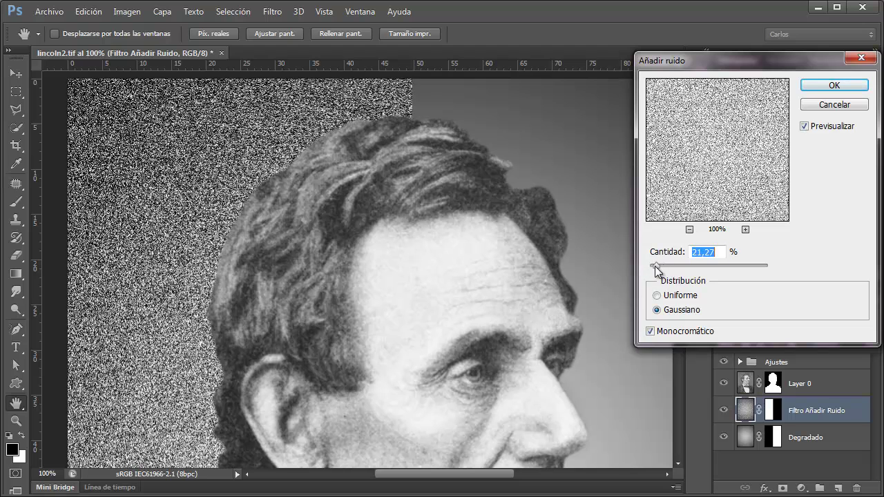
{"action": "type", "text": "4"}
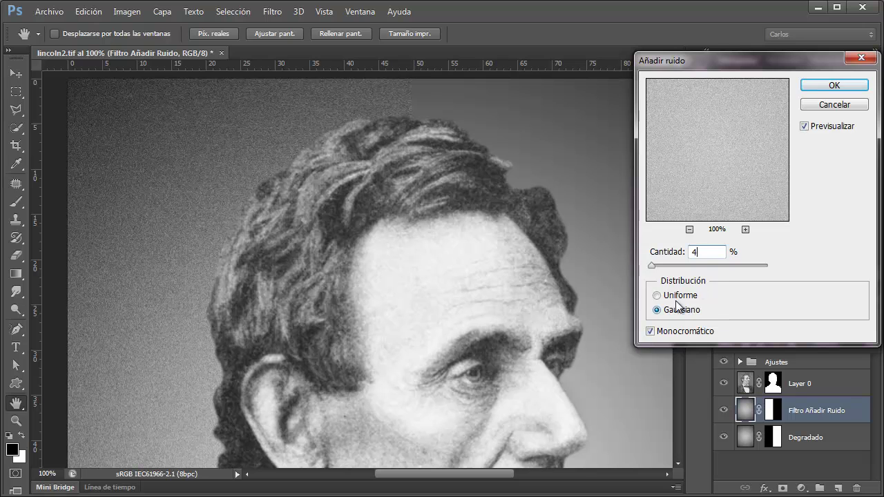
Choose Gaussian distribution over Uniform and make the noise monochromatic.
{"action": "left_click", "coordinate": [657, 295]}
{"action": "left_click", "coordinate": [660, 310]}
{"action": "left_click", "coordinate": [657, 295]}
{"action": "left_click", "coordinate": [658, 310]}
{"action": "mouse_move", "coordinate": [192, 152]}
{"action": "left_mouse_down"}
{"action": "mouse_move", "coordinate": [428, 243]}
{"action": "mouse_move", "coordinate": [381, 242]}
{"action": "mouse_move", "coordinate": [391, 263]}
{"action": "mouse_move", "coordinate": [407, 263]}
{"action": "left_mouse_up"}
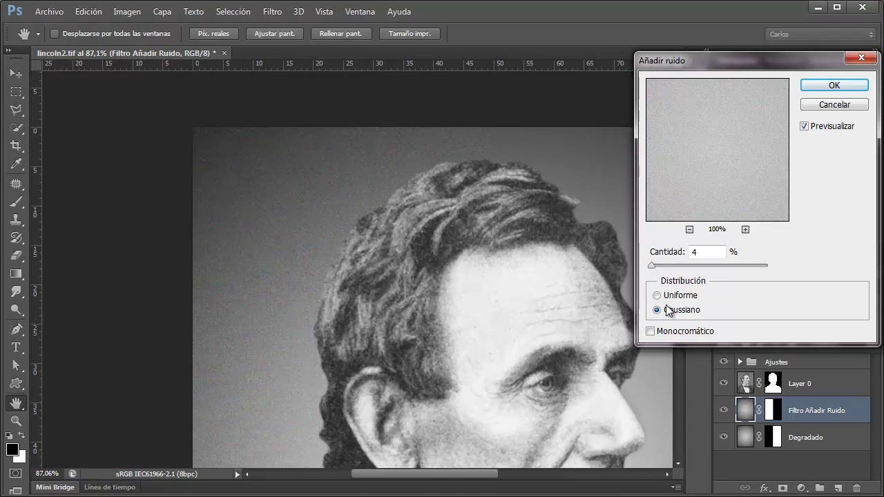
{"action": "left_click", "coordinate": [667, 333]}
Inspect the 4% noise on the hair and face, then apply the filter.
{"action": "left_click", "coordinate": [817, 219]}
{"action": "left_click_drag", "start_coordinate": [424, 247], "coordinate": [400, 253]}
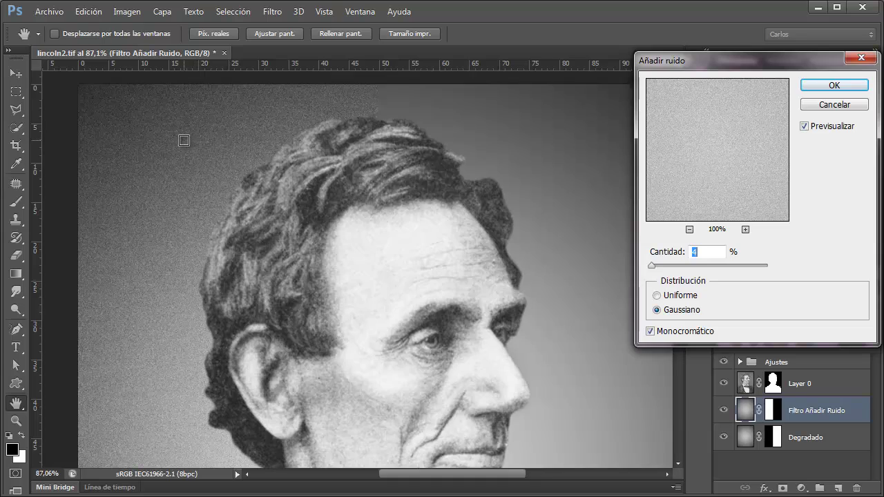
{"action": "mouse_move", "coordinate": [192, 140]}
{"action": "left_mouse_down"}
{"action": "mouse_move", "coordinate": [265, 146]}
{"action": "mouse_move", "coordinate": [211, 145]}
{"action": "left_mouse_up"}
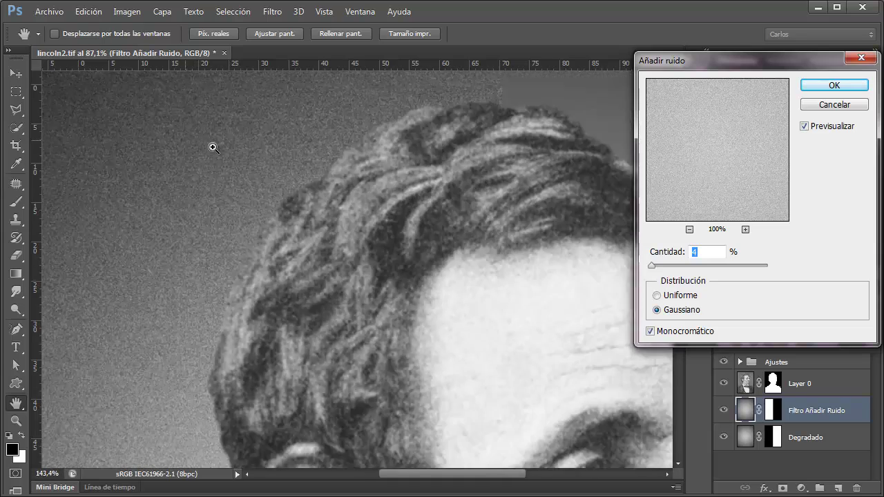
{"action": "left_click_drag", "start_coordinate": [363, 228], "coordinate": [332, 229]}
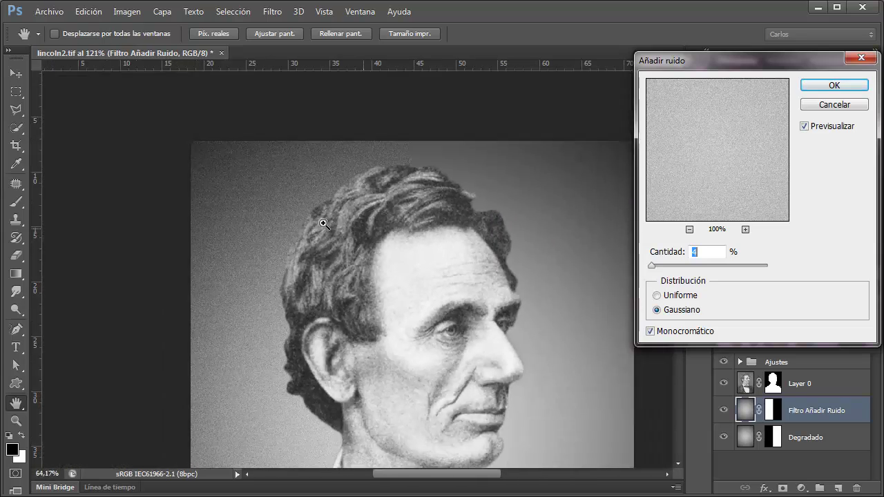
{"action": "mouse_move", "coordinate": [404, 288]}
{"action": "left_mouse_down"}
{"action": "mouse_move", "coordinate": [339, 209]}
{"action": "mouse_move", "coordinate": [339, 255]}
{"action": "left_mouse_up"}
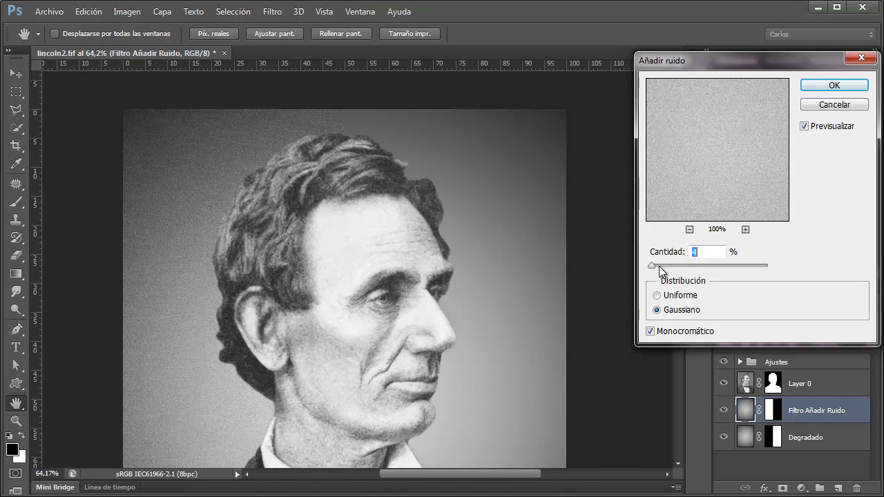
{"action": "left_click", "coordinate": [835, 86]}
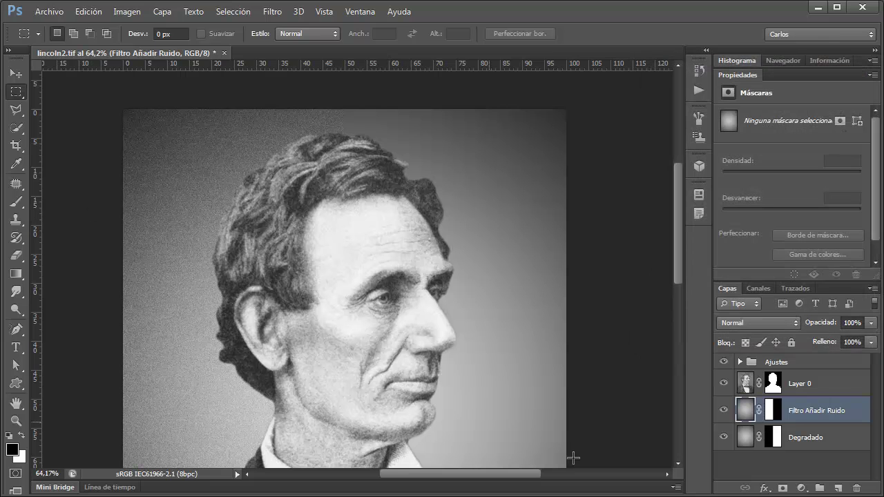
Rename the lower Degradado layer to 'Camera Raw / FX' in the Layers panel.
{"action": "double_click", "coordinate": [808, 438]}
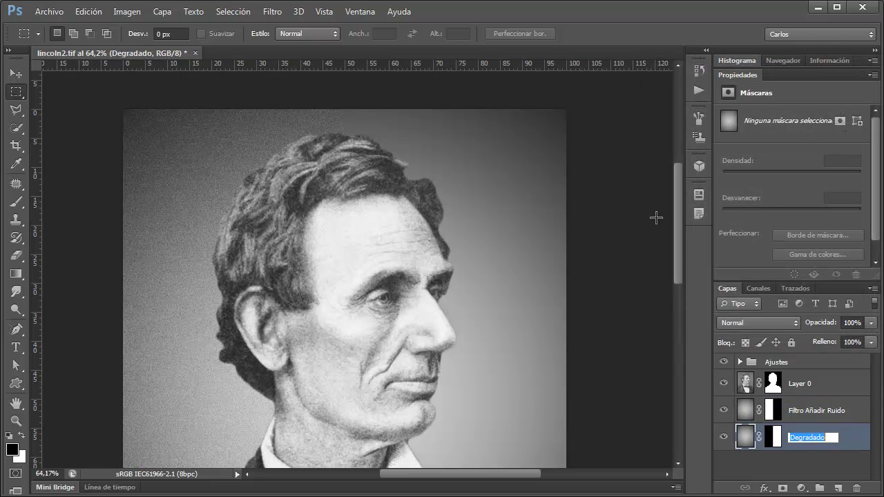
{"action": "type", "text": "Camera Raw / FX"}
{"action": "key", "text": "Return"}
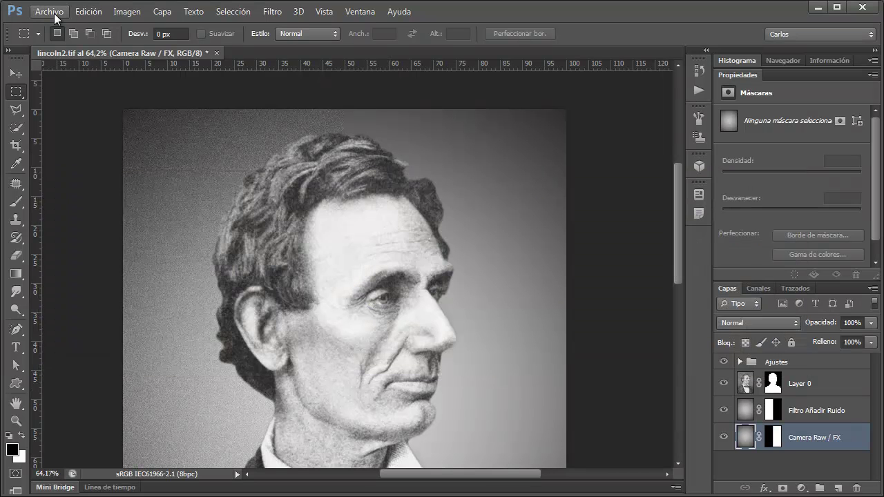
Run the File > Scripts > Dr. Brown's Edit Layer in ACR script.
{"action": "left_click", "coordinate": [51, 12]}
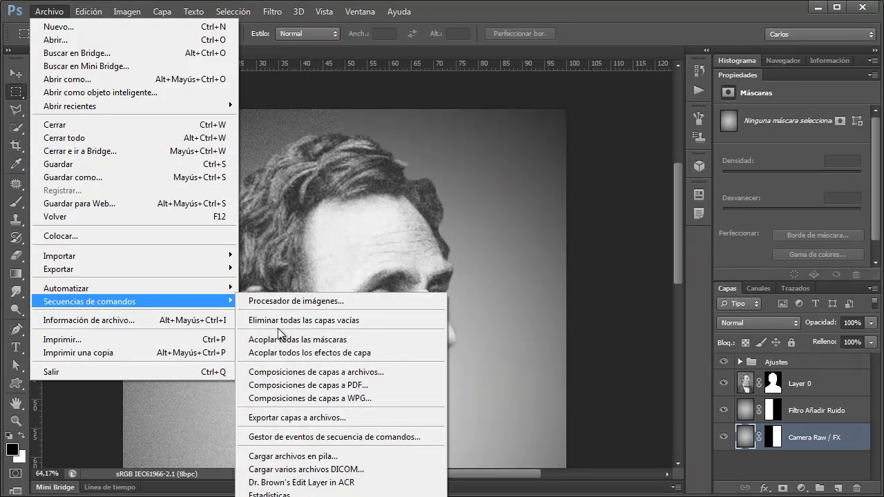
{"action": "mouse_move", "coordinate": [89, 301]}
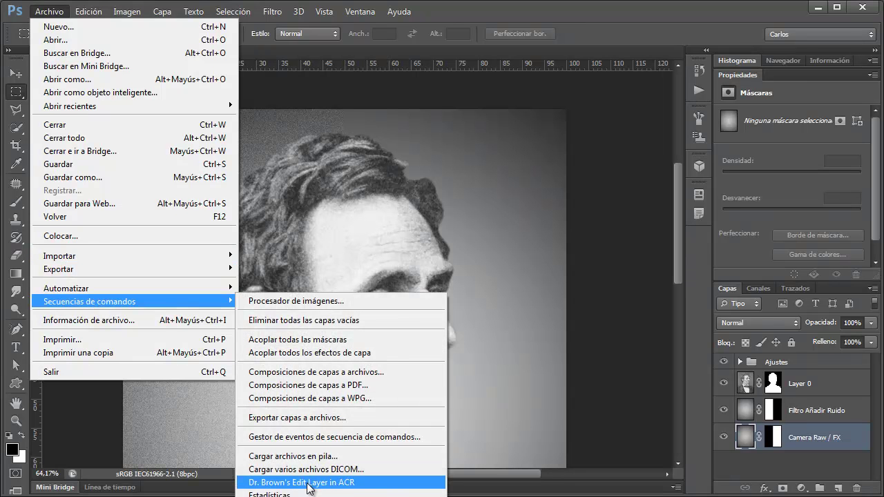
{"action": "left_click", "coordinate": [308, 484]}
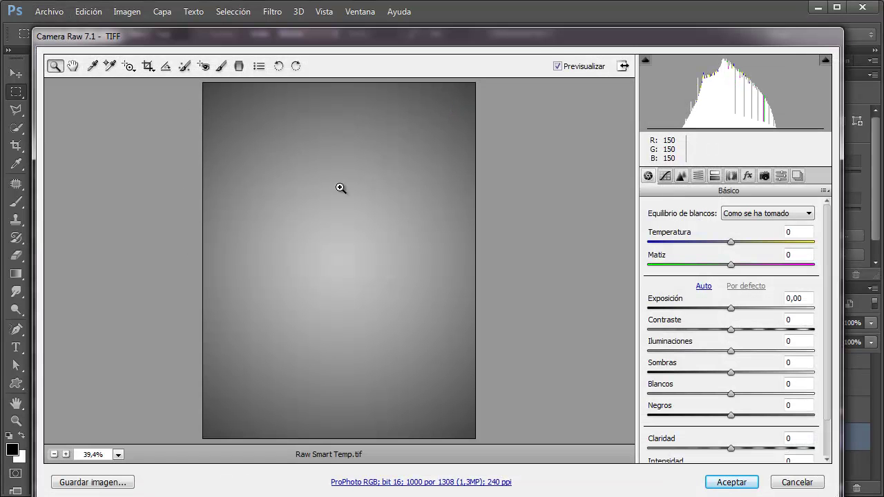
View the gradient at 100% in Camera Raw and bring up the Effects grain settings.
{"action": "left_click_drag", "start_coordinate": [562, 39], "coordinate": [248, 255]}
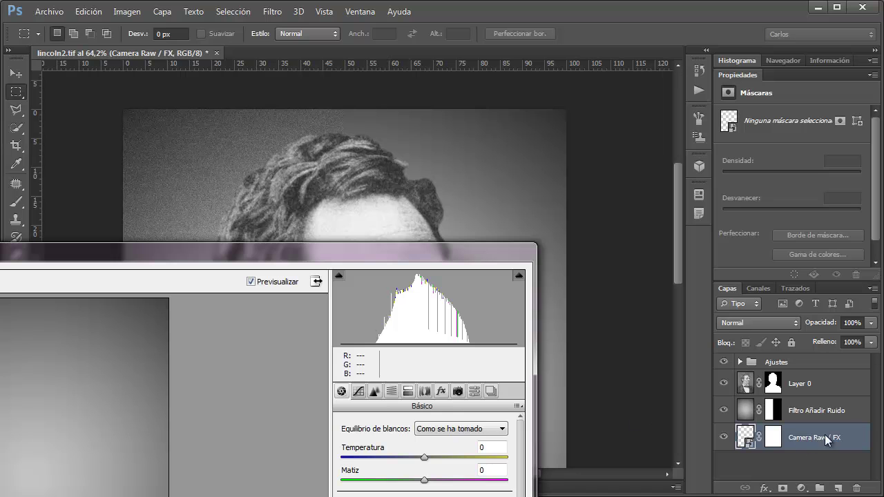
{"action": "mouse_move", "coordinate": [391, 252]}
{"action": "left_mouse_down"}
{"action": "mouse_move", "coordinate": [709, 19]}
{"action": "mouse_move", "coordinate": [700, 22]}
{"action": "left_mouse_up"}
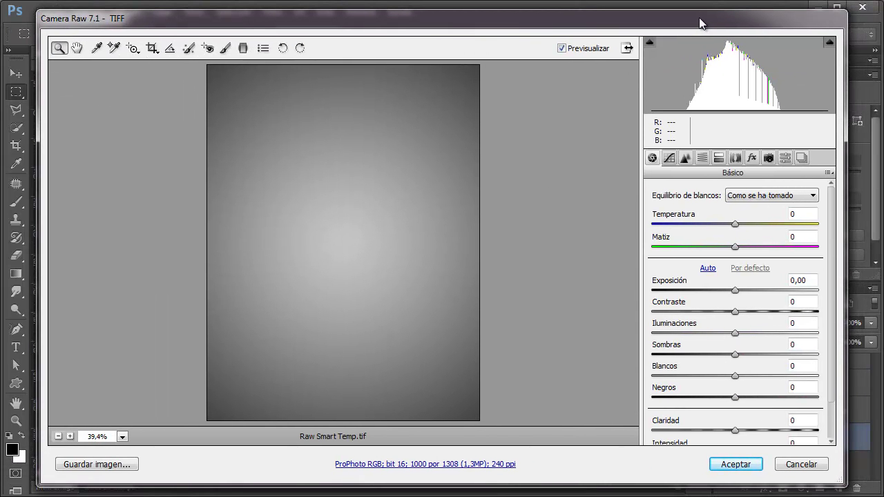
{"action": "left_click", "coordinate": [123, 437]}
{"action": "left_click", "coordinate": [124, 346]}
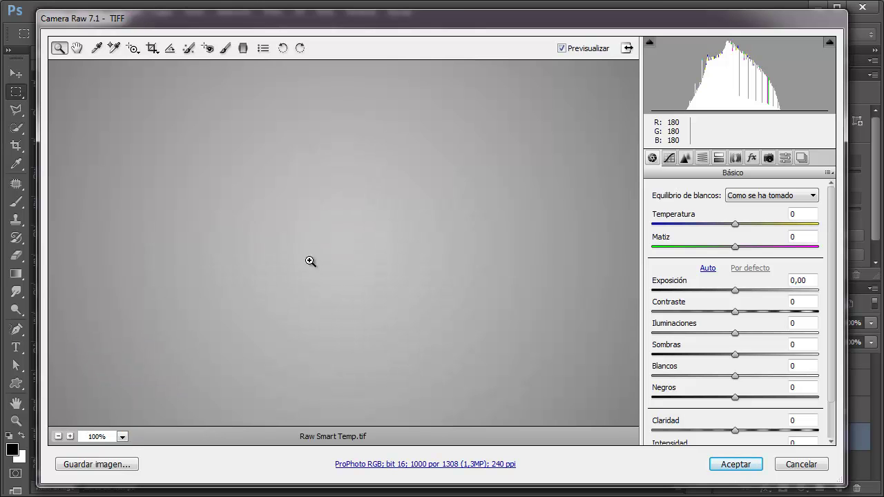
{"action": "left_click", "coordinate": [76, 47]}
{"action": "left_click_drag", "start_coordinate": [498, 145], "coordinate": [125, 363]}
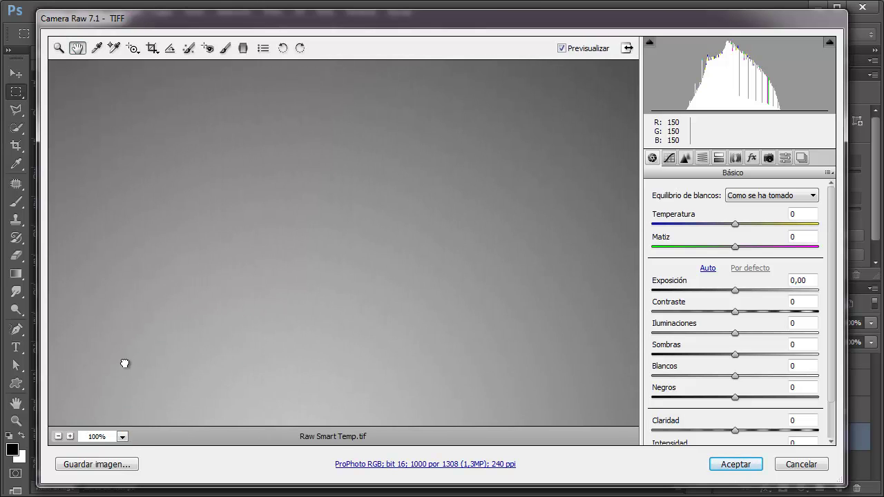
{"action": "left_click", "coordinate": [752, 158]}
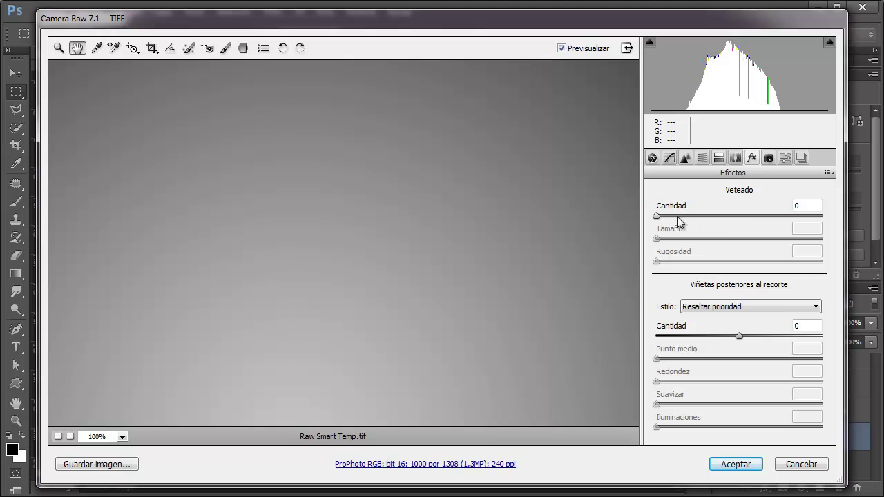
Add grain to the gradient and try a grain size of 100.
{"action": "left_click_drag", "start_coordinate": [737, 215], "coordinate": [822, 215]}
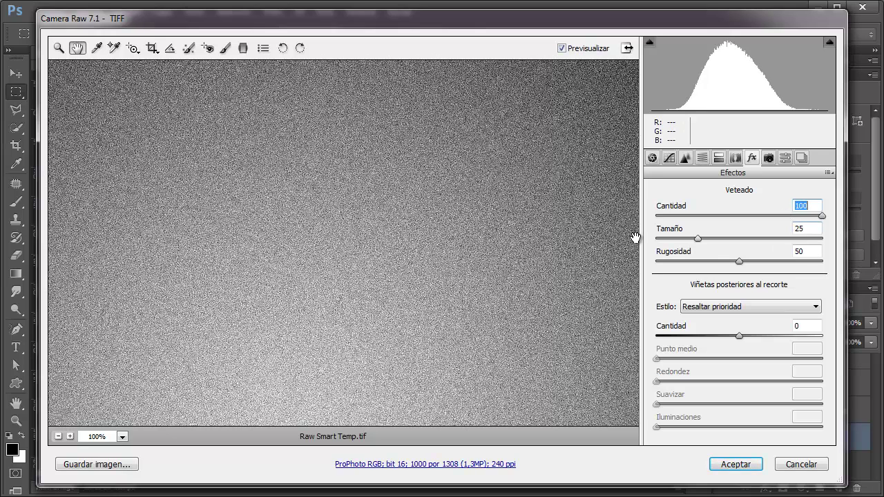
{"action": "left_click", "coordinate": [699, 239]}
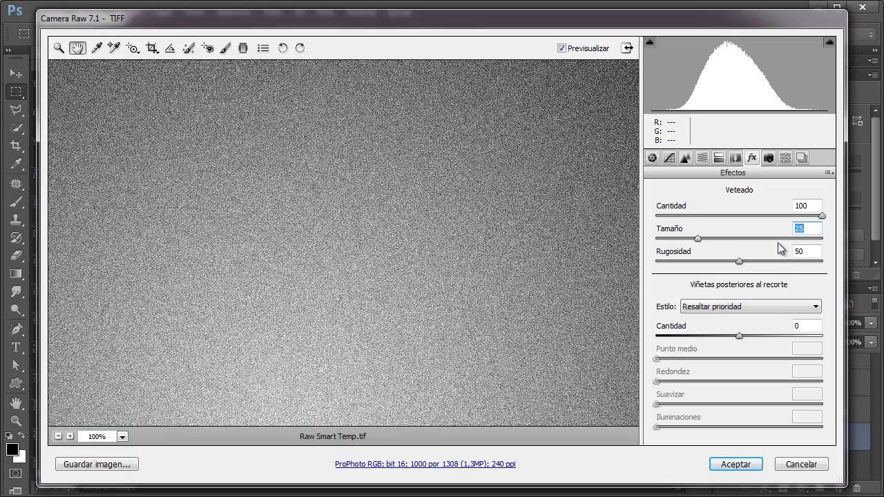
{"action": "left_click", "coordinate": [819, 239]}
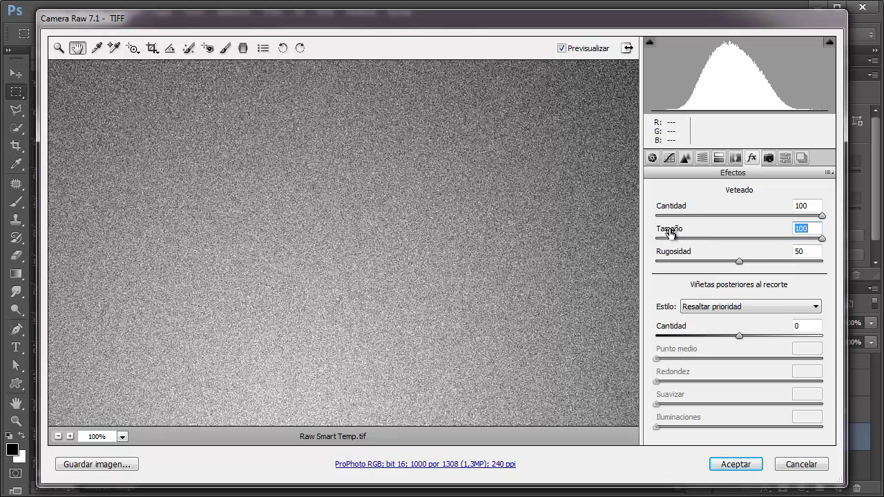
{"action": "type", "text": "0"}
{"action": "key", "text": "Tab"}
{"action": "key", "text": "shift+Tab"}
{"action": "type", "text": "100"}
{"action": "key", "text": "Tab"}
{"action": "key", "text": "shift+Tab"}
{"action": "type", "text": "0"}
{"action": "key", "text": "Tab"}
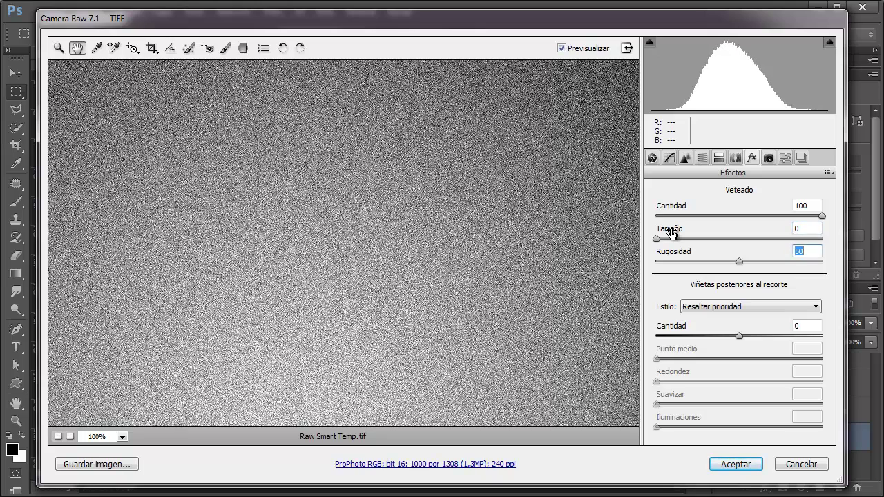
{"action": "key", "text": "shift+Tab"}
{"action": "type", "text": "100"}
{"action": "key", "text": "Tab"}
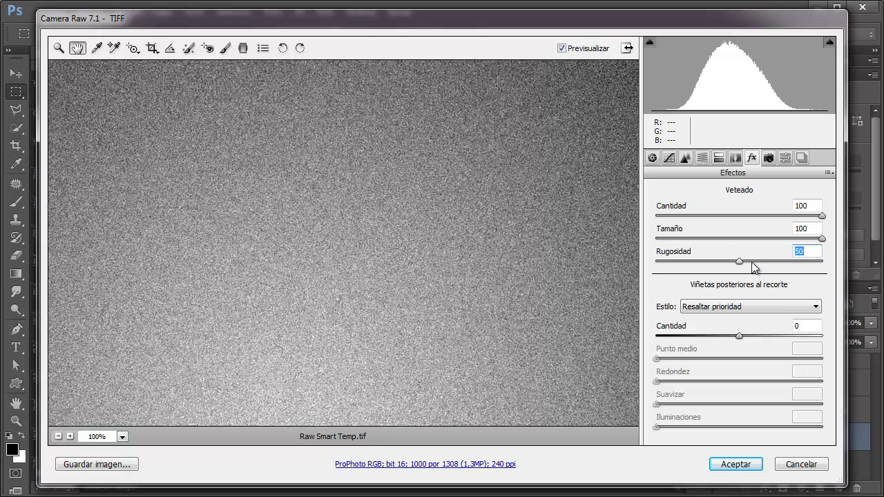
Settle the grain at amount 73, size 71, roughness 79 and apply it.
{"action": "left_click_drag", "start_coordinate": [786, 264], "coordinate": [815, 262]}
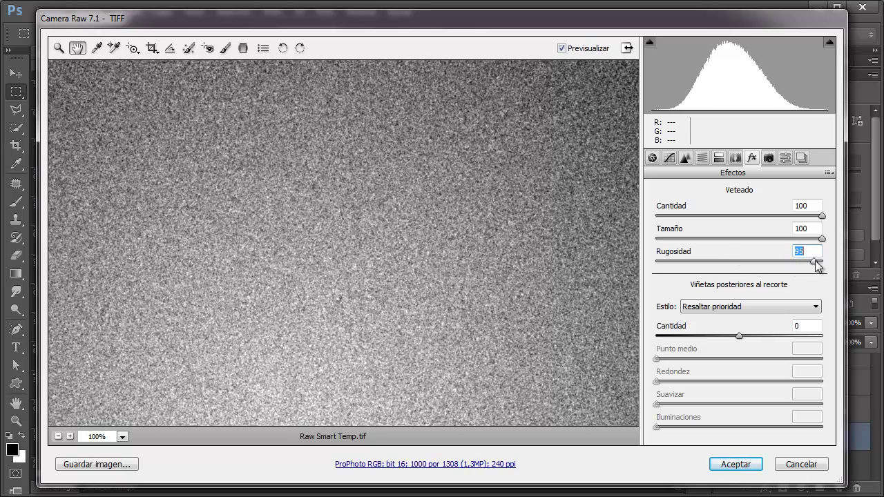
{"action": "left_click", "coordinate": [663, 263]}
{"action": "left_click_drag", "start_coordinate": [664, 262], "coordinate": [850, 263]}
{"action": "left_click", "coordinate": [764, 238]}
{"action": "left_click", "coordinate": [768, 215]}
{"action": "left_click_drag", "start_coordinate": [764, 261], "coordinate": [787, 261]}
{"action": "left_click", "coordinate": [773, 238]}
{"action": "left_click", "coordinate": [774, 216]}
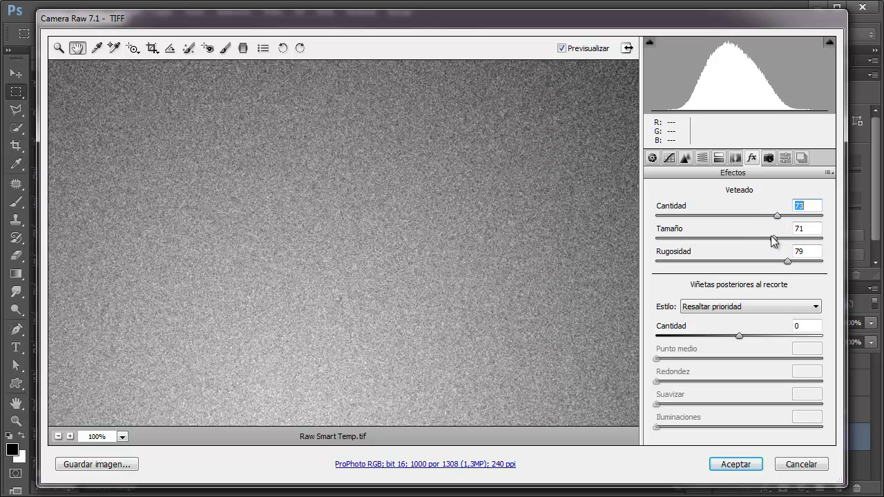
{"action": "left_click", "coordinate": [738, 464]}
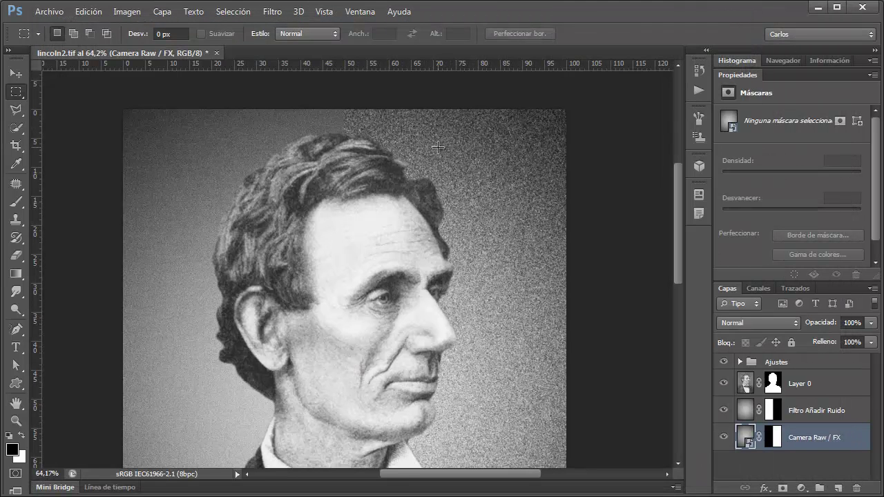
Reopen the Camera Raw / FX smart object's Effects settings at 100% zoom.
{"action": "double_click", "coordinate": [746, 436]}
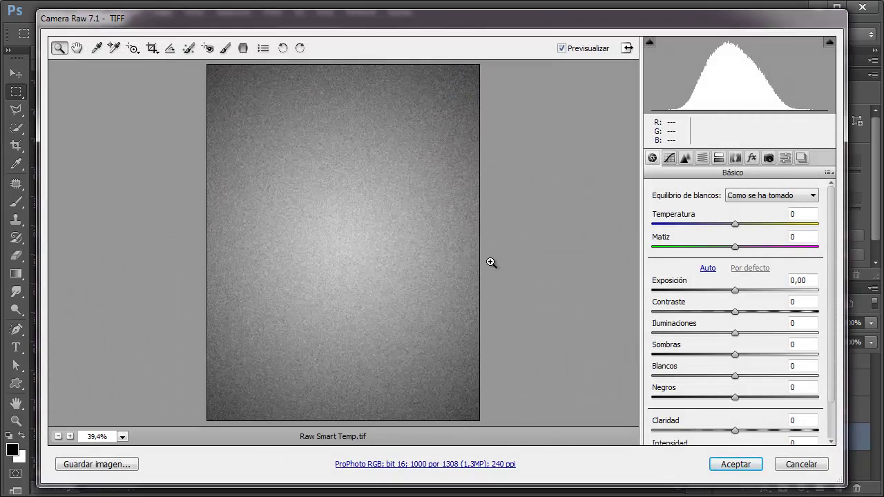
{"action": "left_click", "coordinate": [752, 159]}
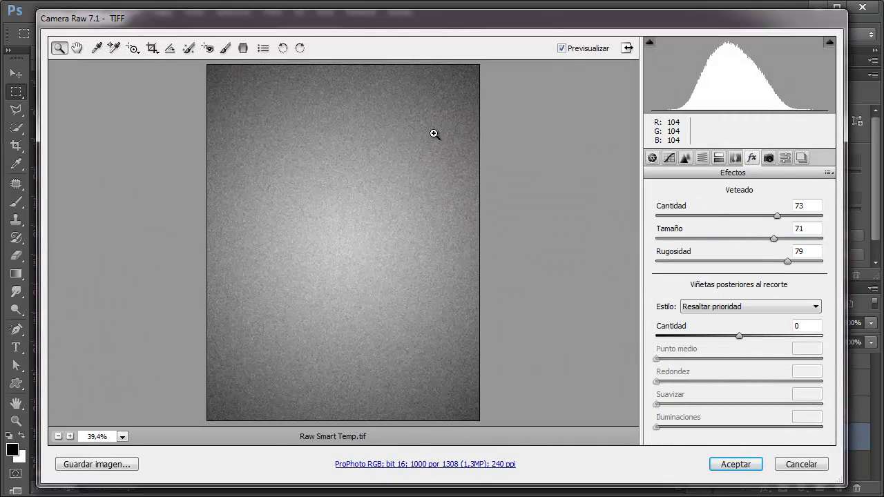
{"action": "left_click", "coordinate": [466, 104]}
{"action": "left_click", "coordinate": [460, 102]}
{"action": "left_click", "coordinate": [494, 114]}
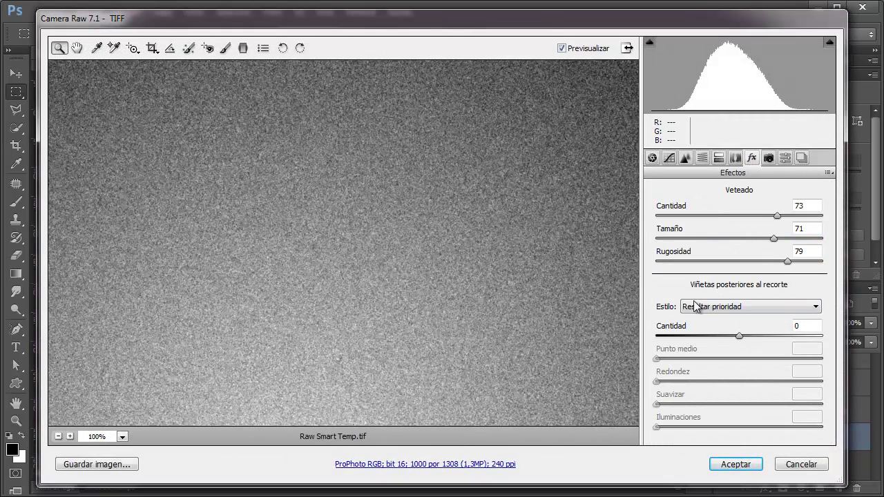
Set grain amount 46, size 62, roughness 77 and apply.
{"action": "left_click", "coordinate": [744, 237]}
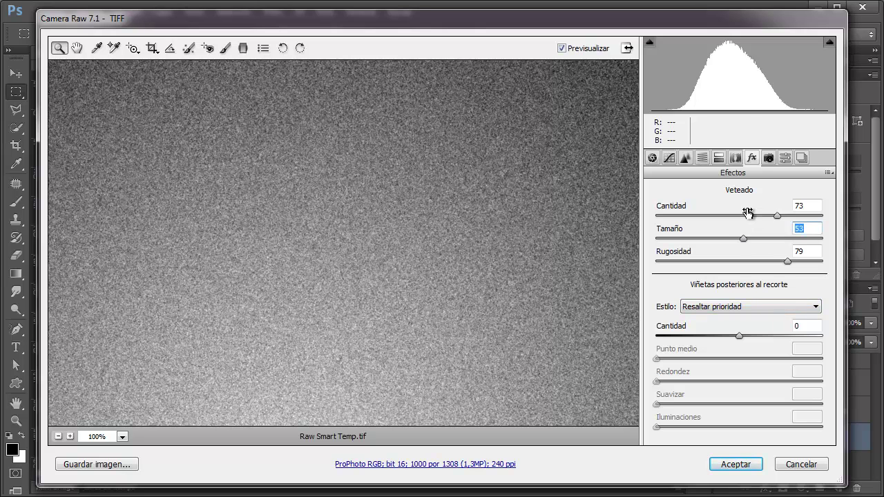
{"action": "left_click_drag", "start_coordinate": [749, 215], "coordinate": [732, 215]}
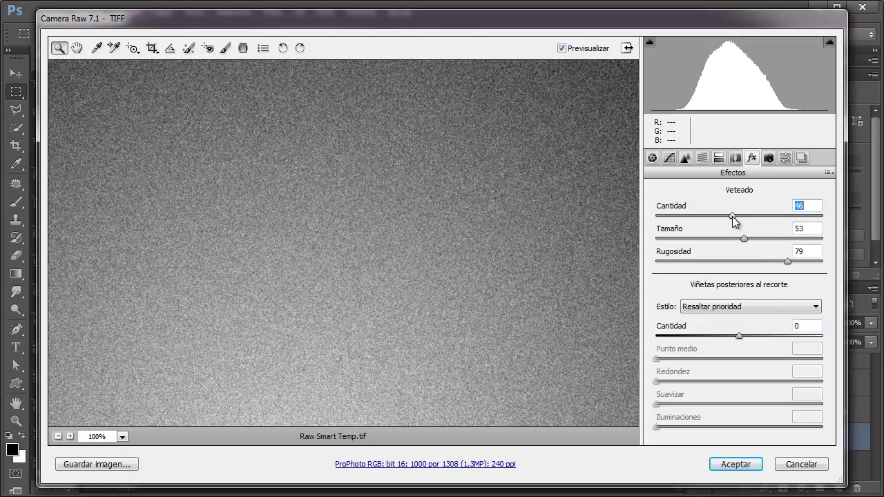
{"action": "left_click", "coordinate": [759, 238]}
{"action": "left_click", "coordinate": [761, 261]}
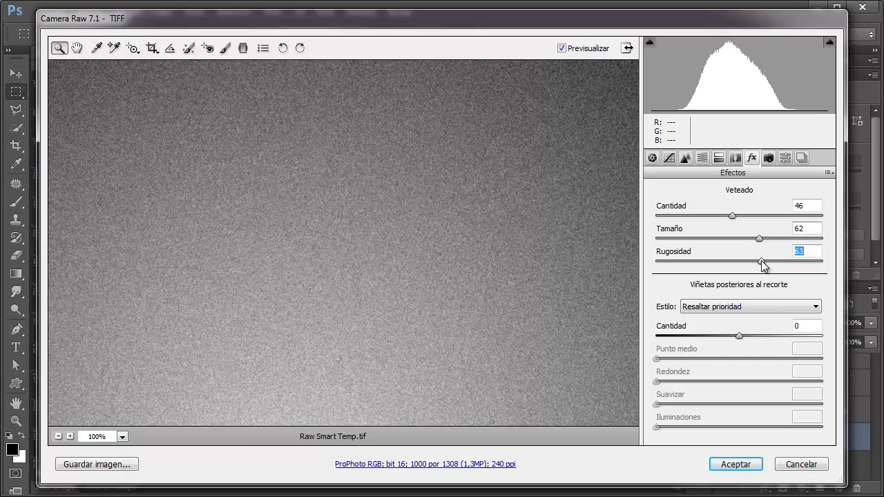
{"action": "left_click", "coordinate": [784, 261]}
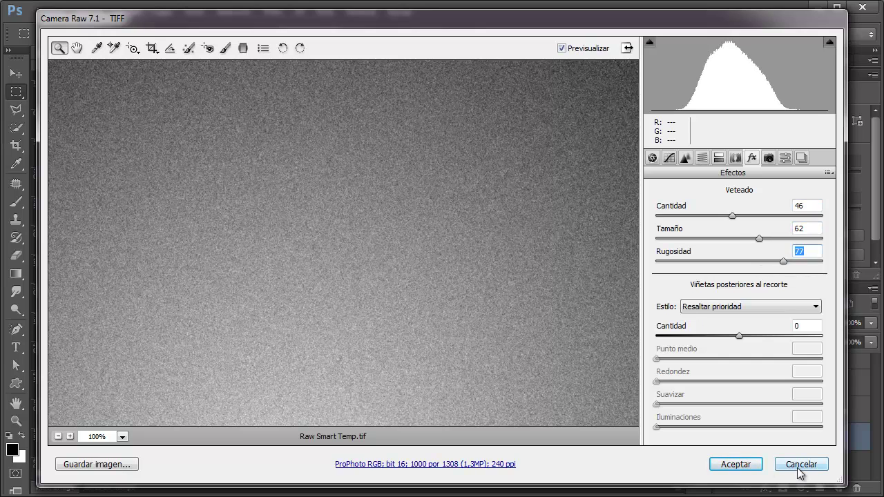
{"action": "left_click", "coordinate": [737, 464]}
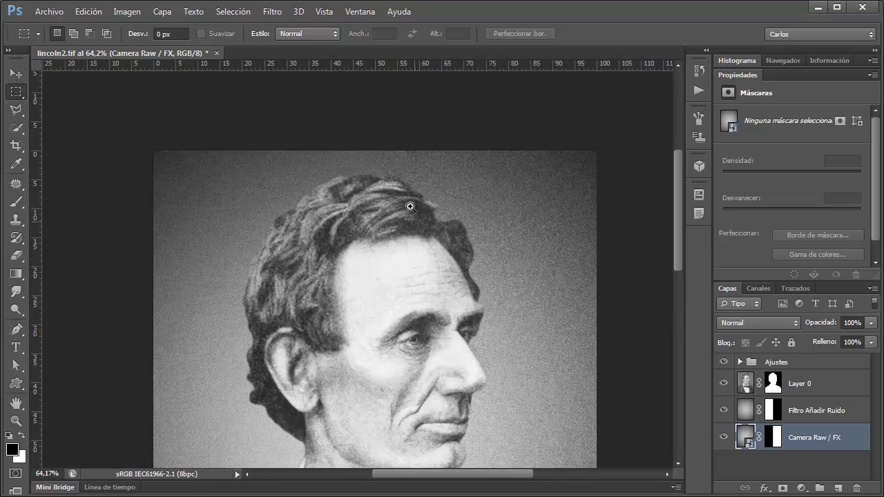
Zoom in on the forehead and top of the hair to inspect the grain, and select the Filtro Añadir Ruido layer.
{"action": "scroll", "coordinate": [429, 208], "scroll_direction": "up", "scroll_amount": 3}
{"action": "scroll", "coordinate": [414, 180], "scroll_direction": "up", "scroll_amount": 3}
{"action": "mouse_move", "coordinate": [340, 142]}
{"action": "left_mouse_down"}
{"action": "mouse_move", "coordinate": [291, 167]}
{"action": "mouse_move", "coordinate": [400, 285]}
{"action": "left_mouse_up"}
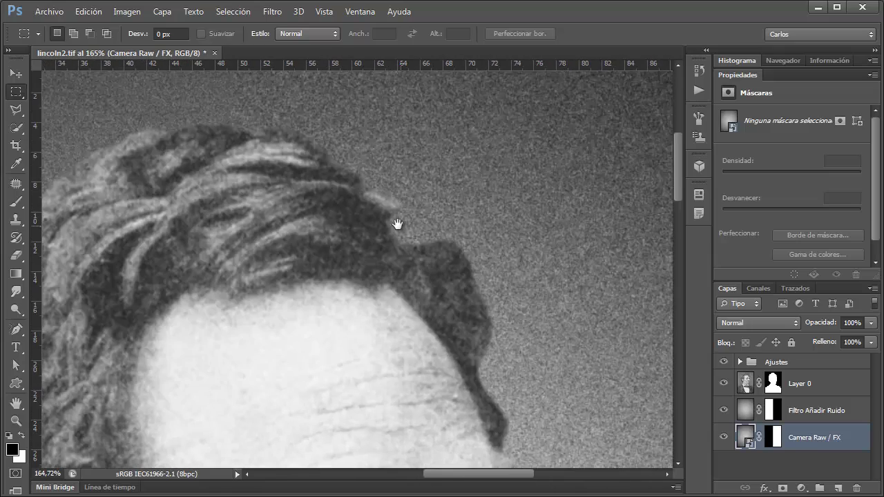
{"action": "left_click_drag", "start_coordinate": [221, 172], "coordinate": [498, 203]}
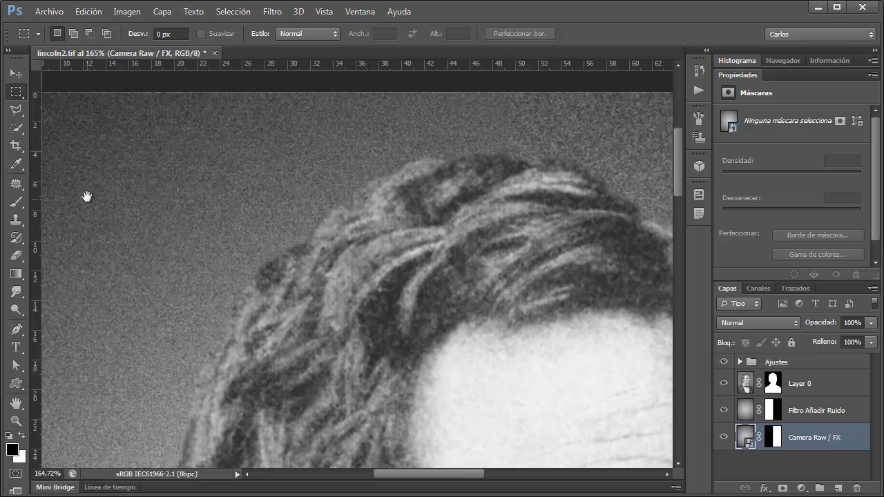
{"action": "left_click_drag", "start_coordinate": [438, 302], "coordinate": [232, 217]}
{"action": "left_click_drag", "start_coordinate": [444, 202], "coordinate": [400, 278]}
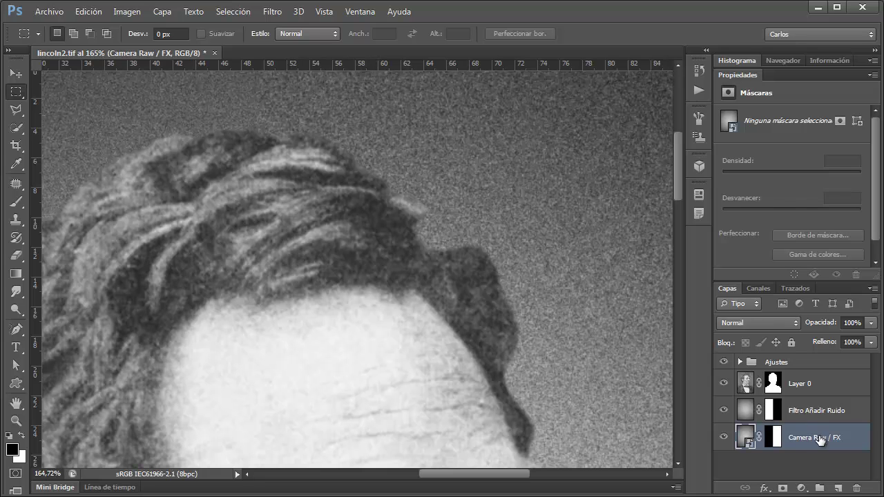
{"action": "left_click", "coordinate": [746, 414]}
{"action": "left_click_drag", "start_coordinate": [286, 280], "coordinate": [322, 306]}
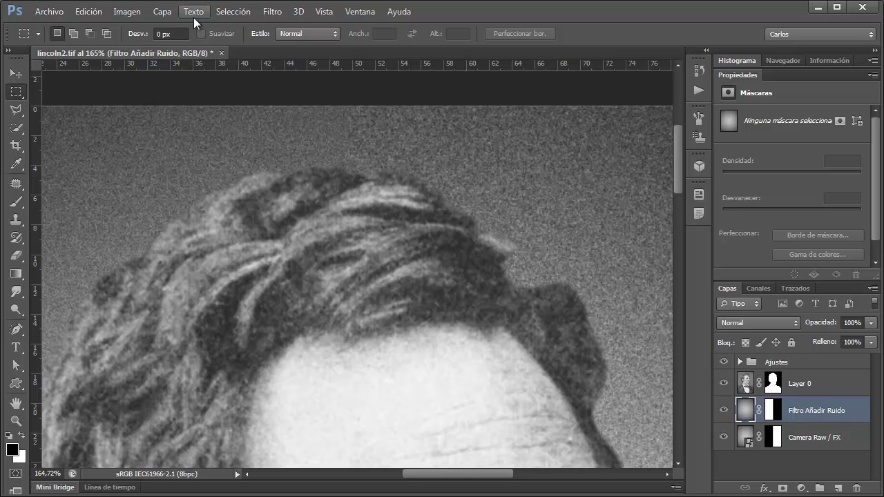
Apply a 0.5-pixel Desenfoque gaussiano to the Filtro Añadir Ruido layer.
{"action": "left_click", "coordinate": [271, 12]}
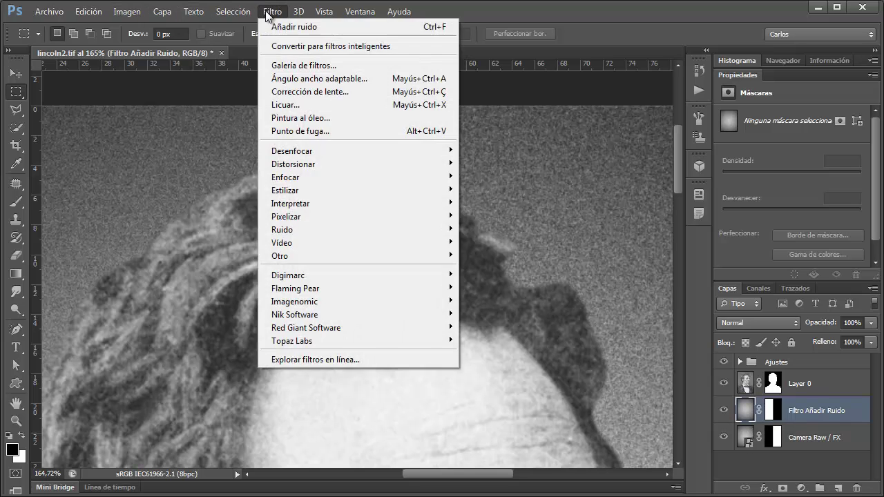
{"action": "mouse_move", "coordinate": [358, 150]}
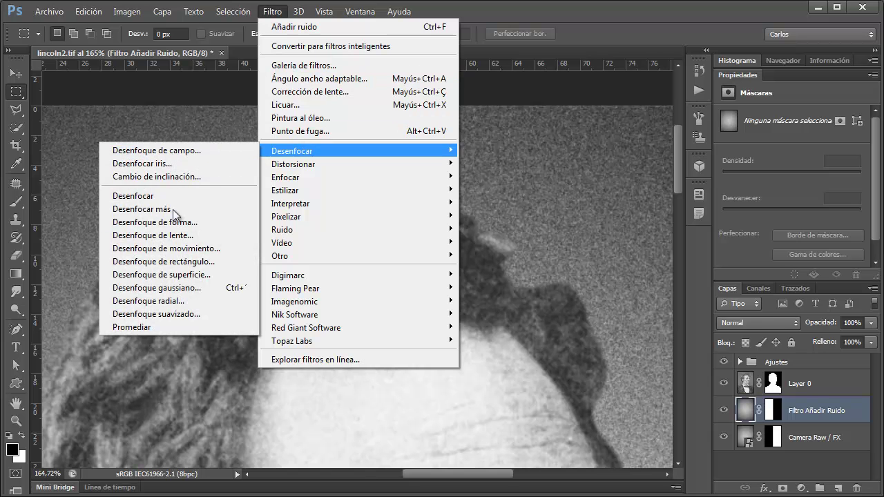
{"action": "left_click", "coordinate": [191, 289]}
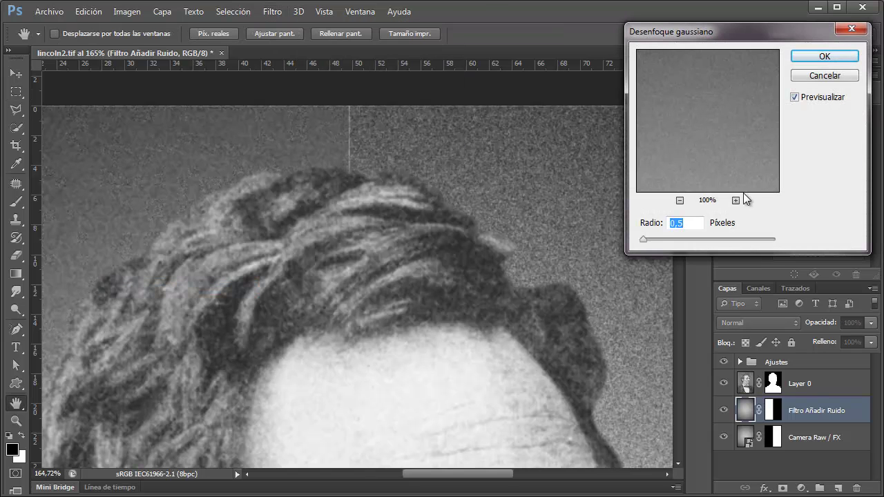
{"action": "left_click", "coordinate": [207, 169]}
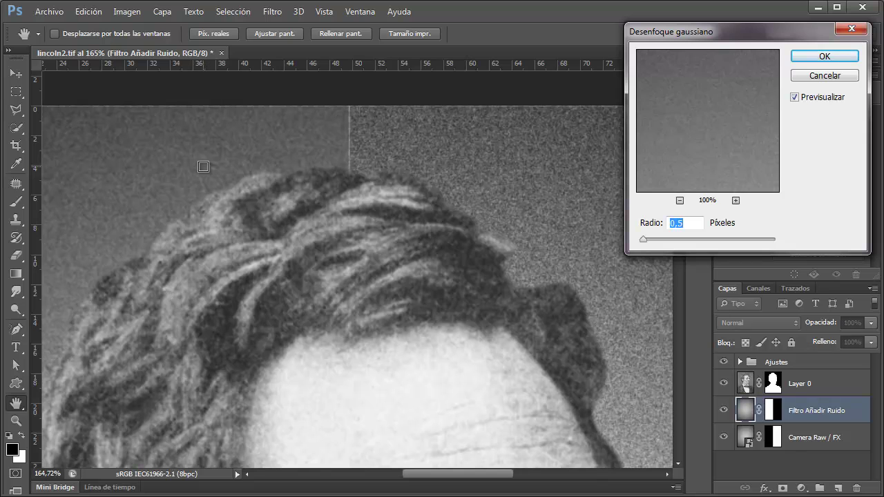
{"action": "left_click", "coordinate": [822, 57]}
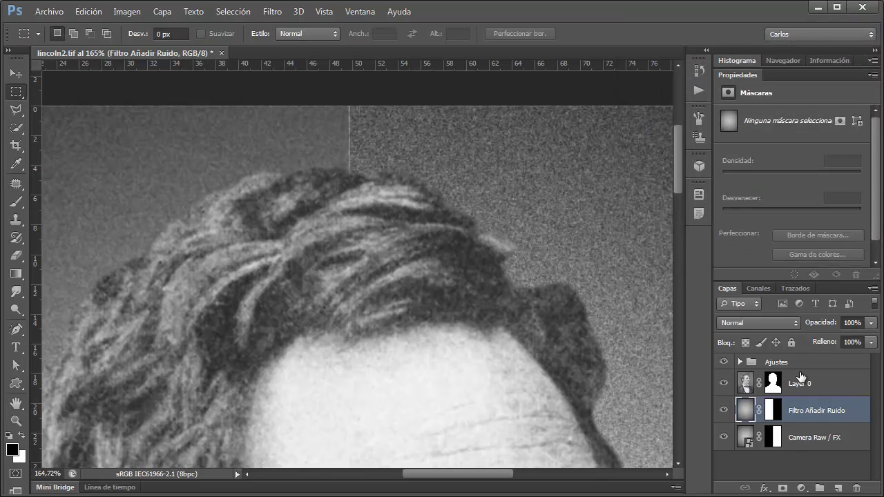
Reapply the 0.5-pixel Gaussian blur to the Camera Raw / FX layer as a smart filter.
{"action": "left_click", "coordinate": [747, 441]}
{"action": "left_click", "coordinate": [272, 12]}
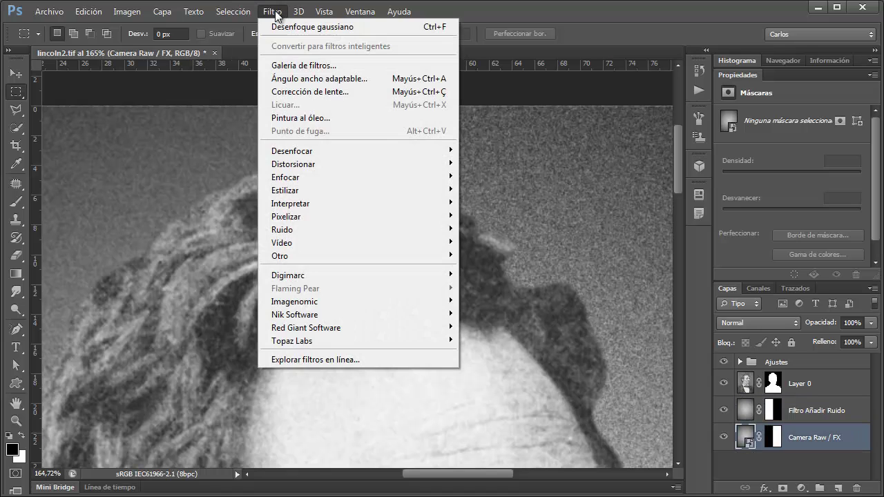
{"action": "left_click", "coordinate": [276, 24]}
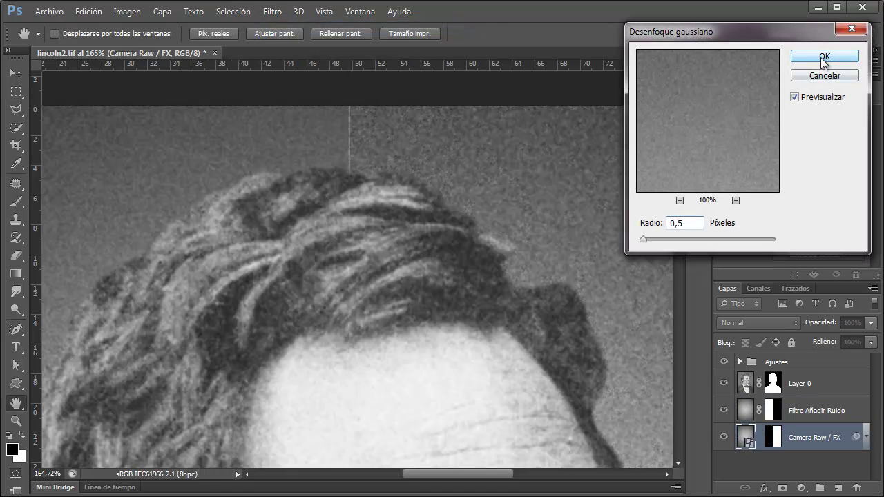
{"action": "left_click", "coordinate": [822, 57]}
{"action": "mouse_move", "coordinate": [612, 339]}
{"action": "left_mouse_down"}
{"action": "mouse_move", "coordinate": [369, 199]}
{"action": "mouse_move", "coordinate": [263, 207]}
{"action": "left_mouse_up"}
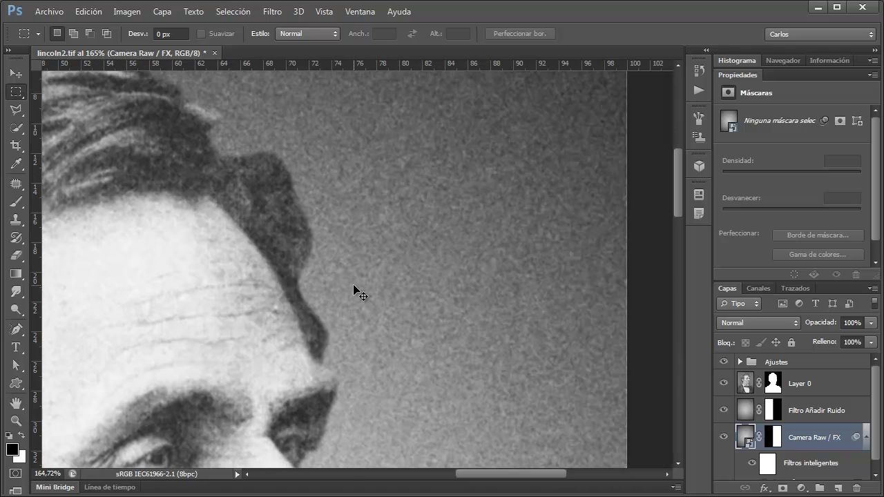
{"action": "key", "text": "ctrl+z"}
{"action": "key", "text": "ctrl+z"}
{"action": "key", "text": "ctrl+z"}
{"action": "key", "text": "ctrl+z"}
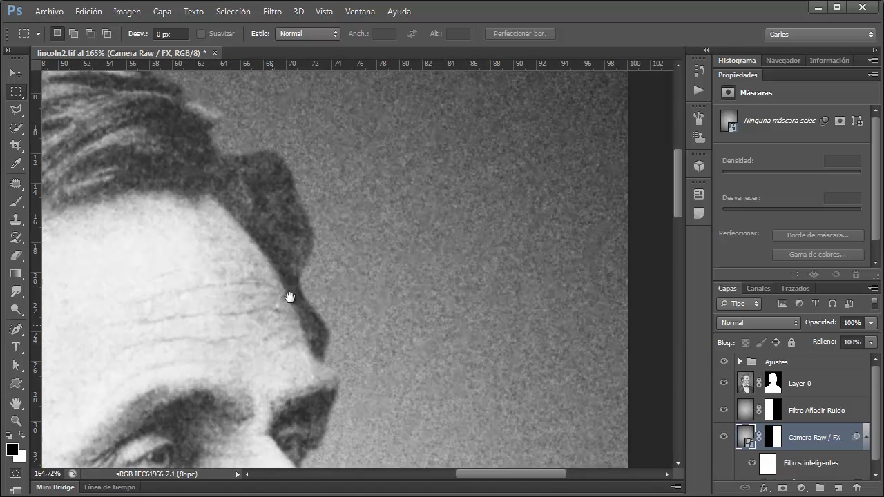
{"action": "left_click_drag", "start_coordinate": [262, 334], "coordinate": [296, 188]}
{"action": "left_click_drag", "start_coordinate": [401, 310], "coordinate": [458, 187]}
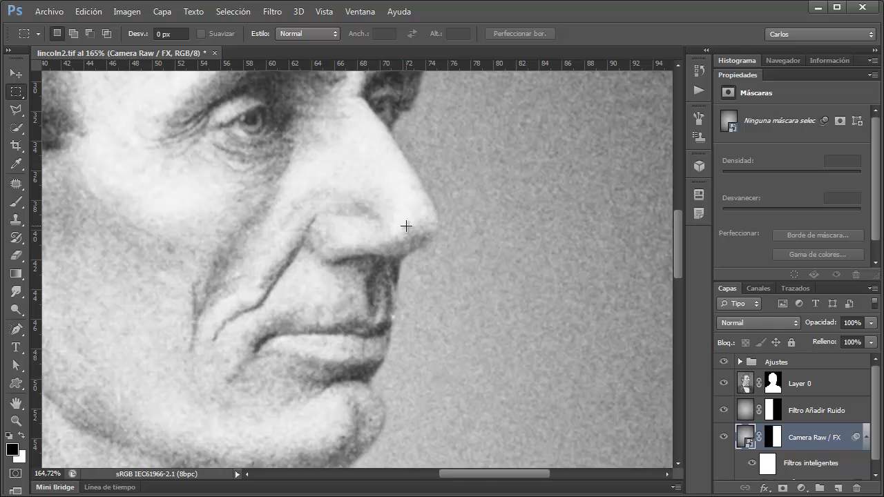
{"action": "scroll", "coordinate": [409, 229], "scroll_direction": "down", "scroll_amount": 3}
{"action": "scroll", "coordinate": [397, 229], "scroll_direction": "down", "scroll_amount": 3}
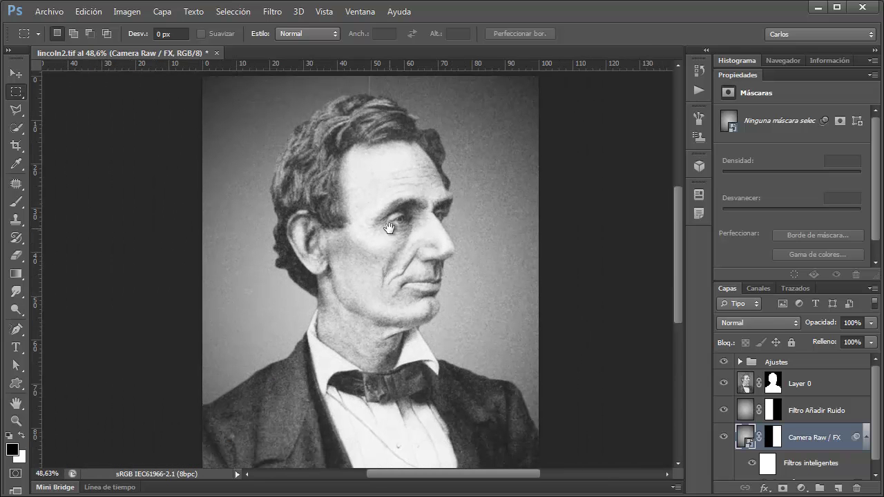